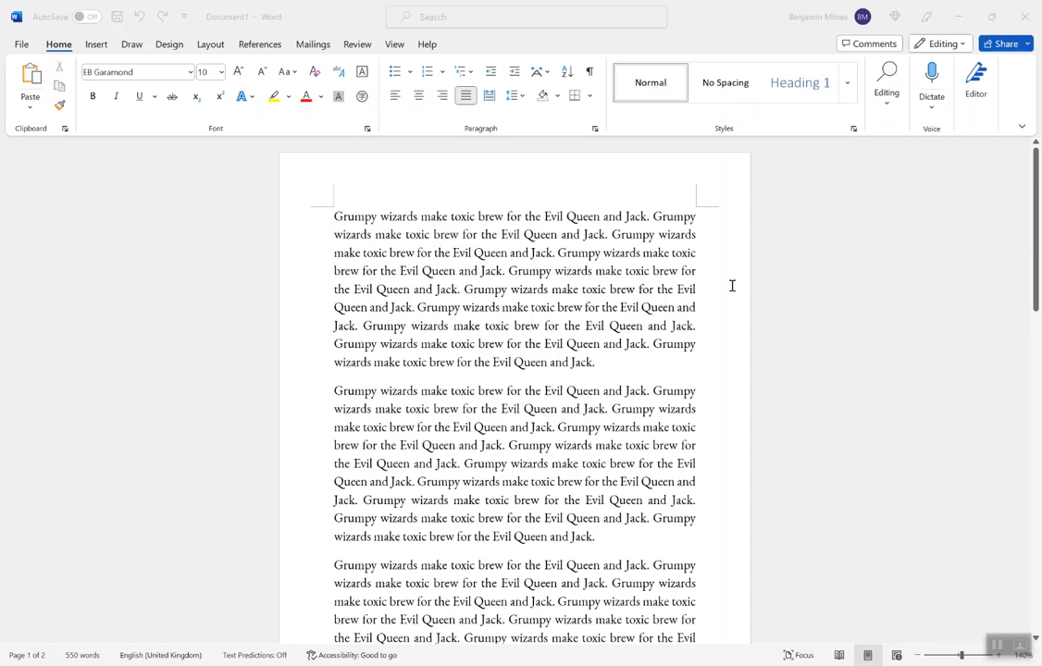
Step: Indent the first lines of the first three paragraphs individually by one tab stop each
click(630, 357)
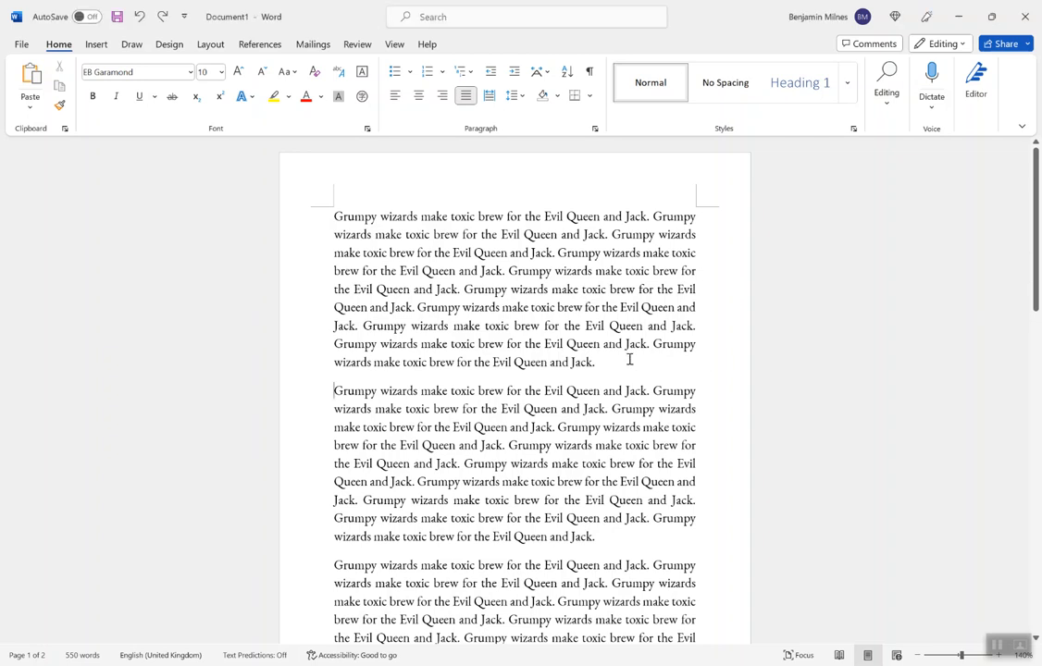
click(334, 214)
key(Tab)
click(334, 389)
key(Tab)
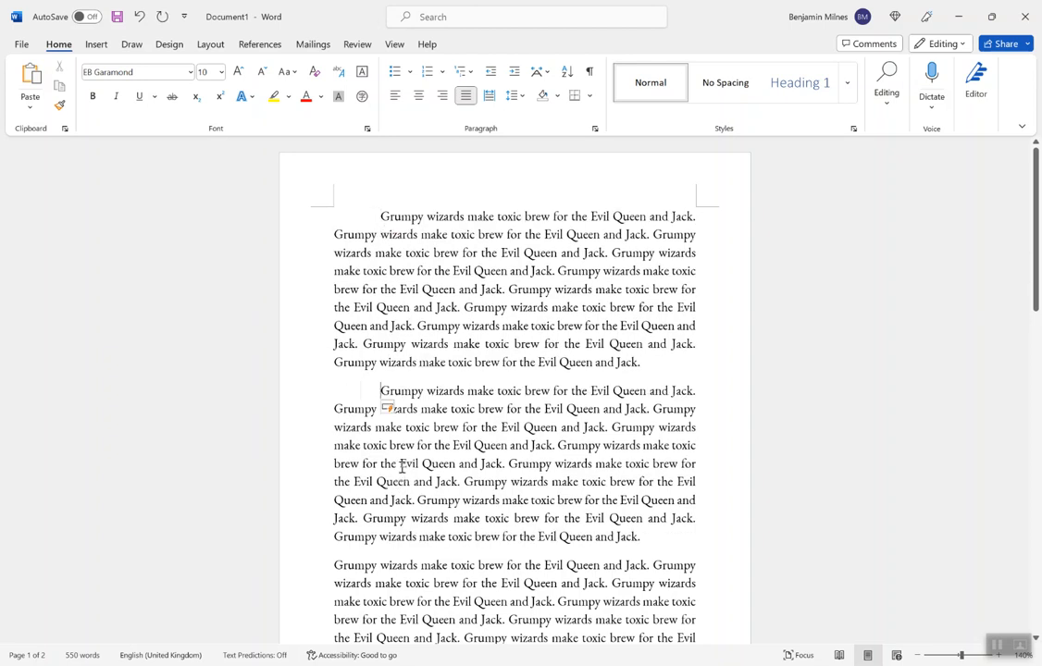
scroll(400, 465, down, 2)
click(335, 475)
key(Tab)
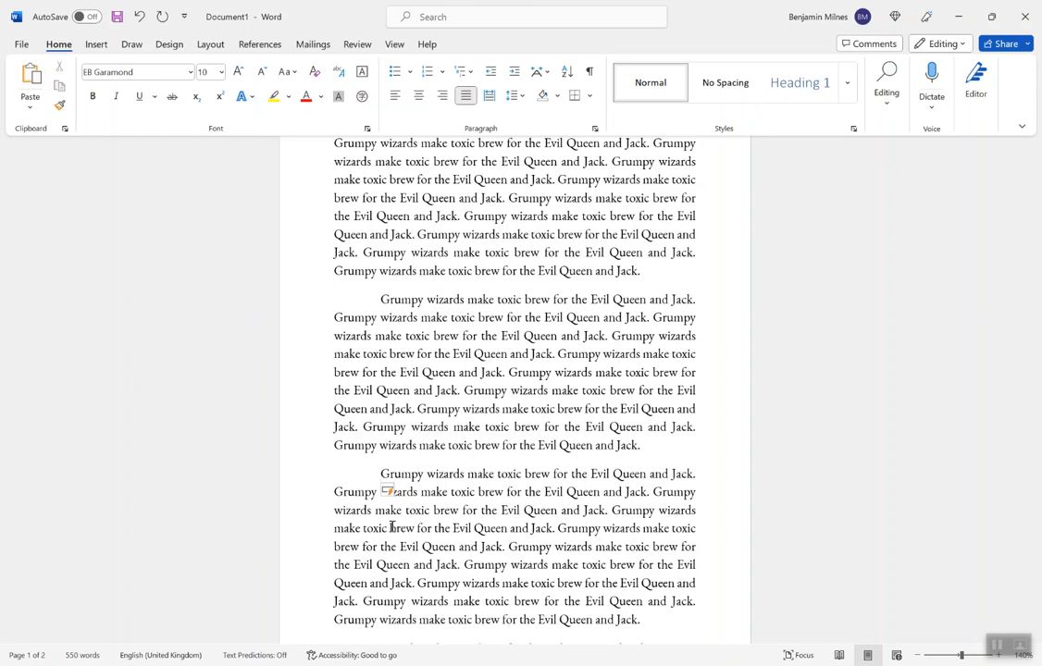
scroll(394, 279, up, 2)
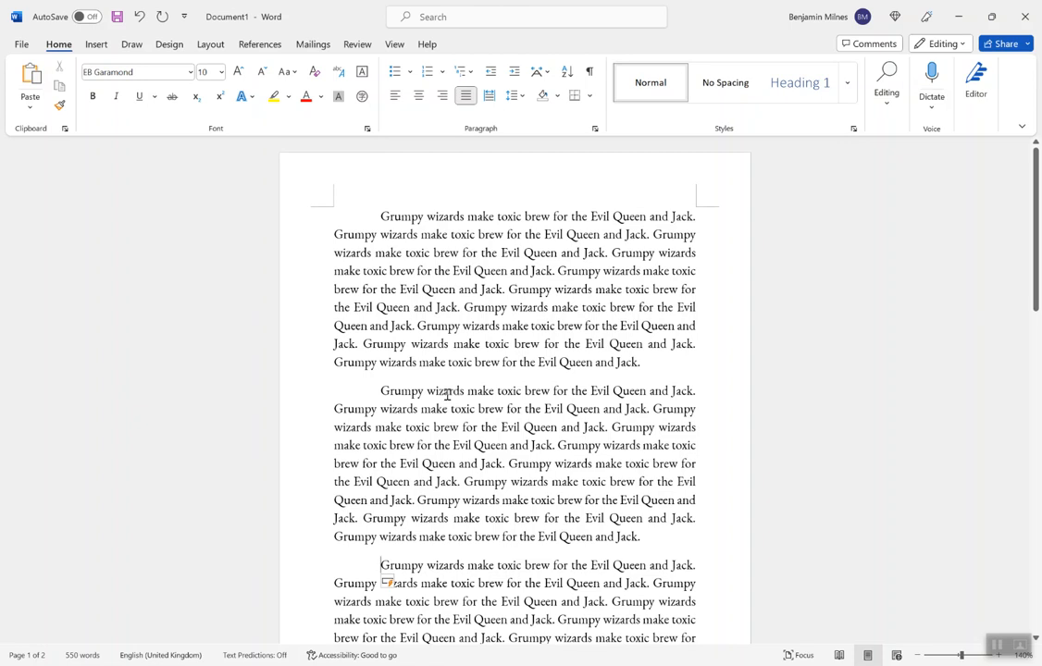
Step: Remove the first-line indents from the first three paragraphs one by one, working upward from the third
key(BackSpace)
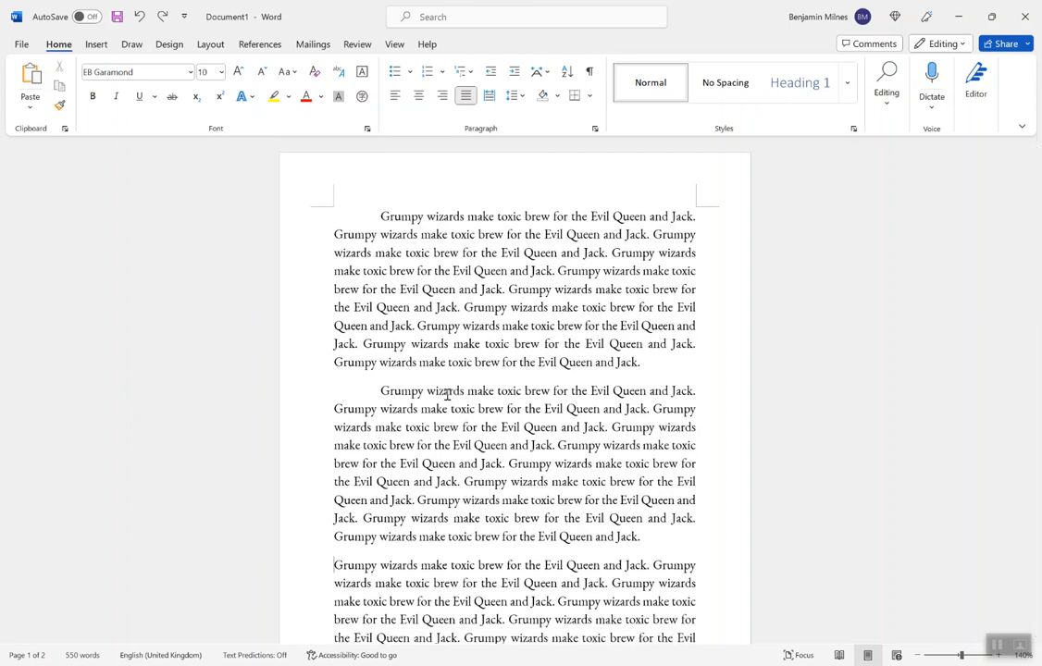
key(ctrl+Up)
key(BackSpace)
key(ctrl+Up)
key(BackSpace)
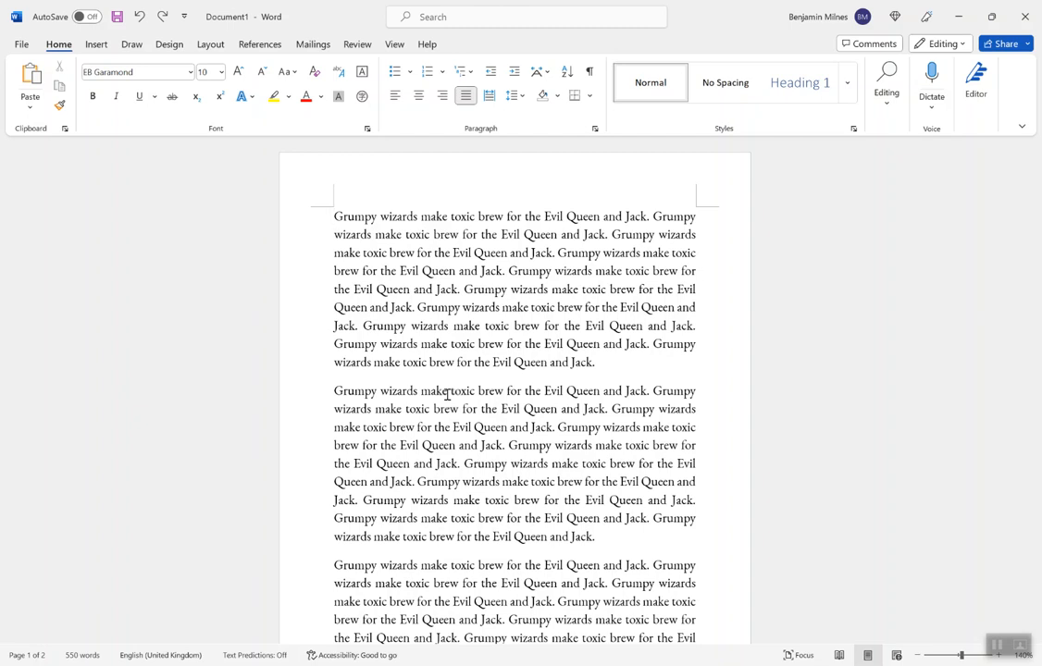
Step: Select all the paragraphs in the document and apply a special First line indent of 1.27 cm
click(612, 369)
click(335, 215)
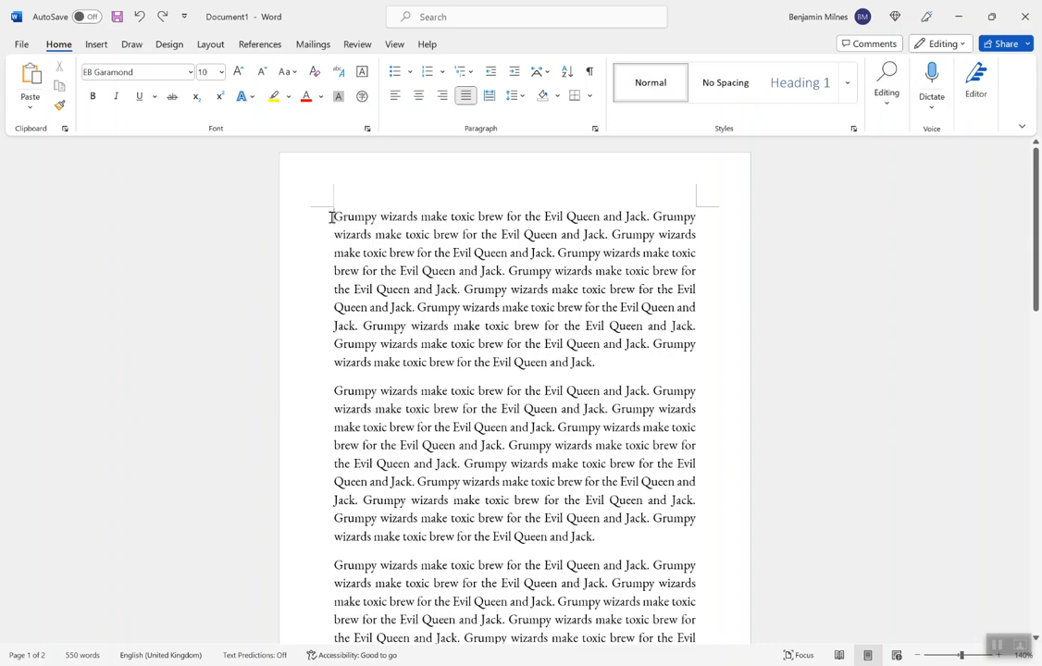
scroll(440, 339, down, 10)
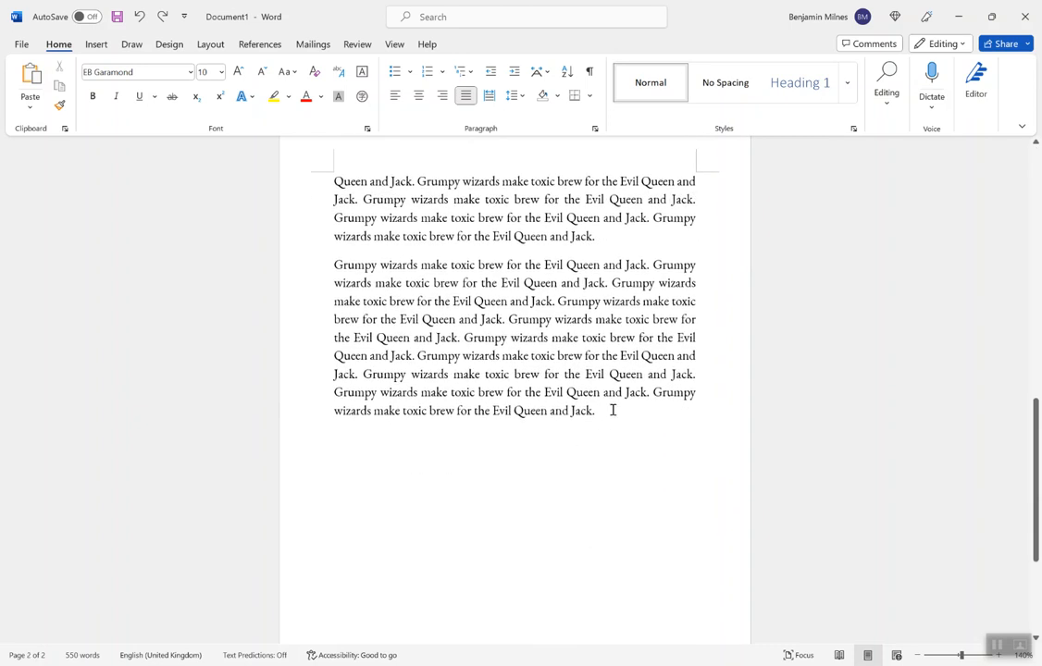
shift+click(613, 410)
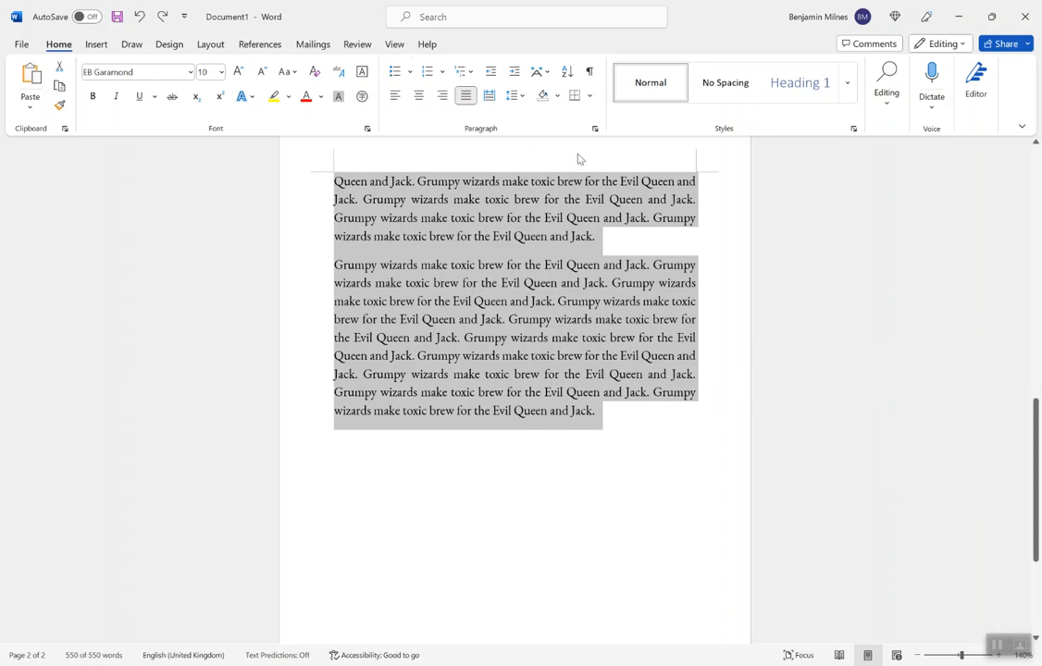
click(594, 129)
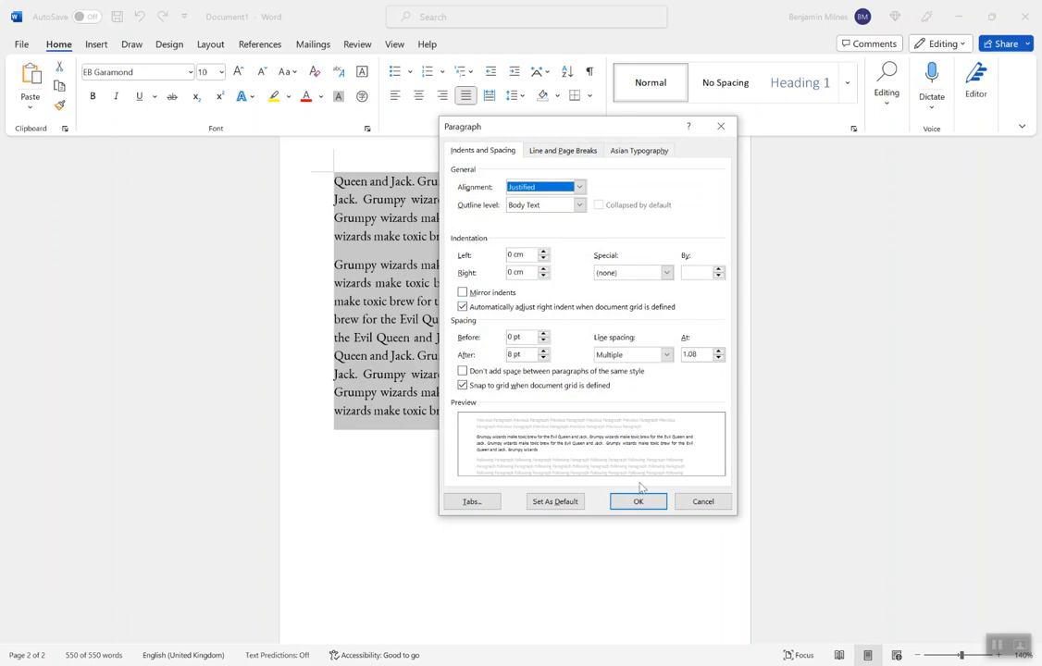
click(631, 275)
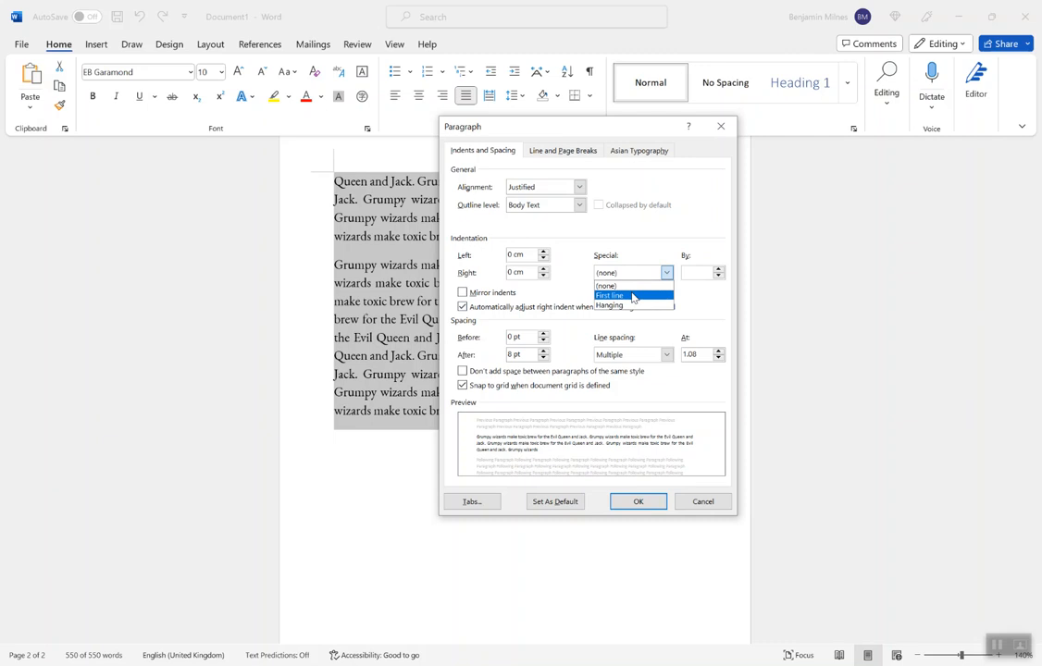
click(631, 292)
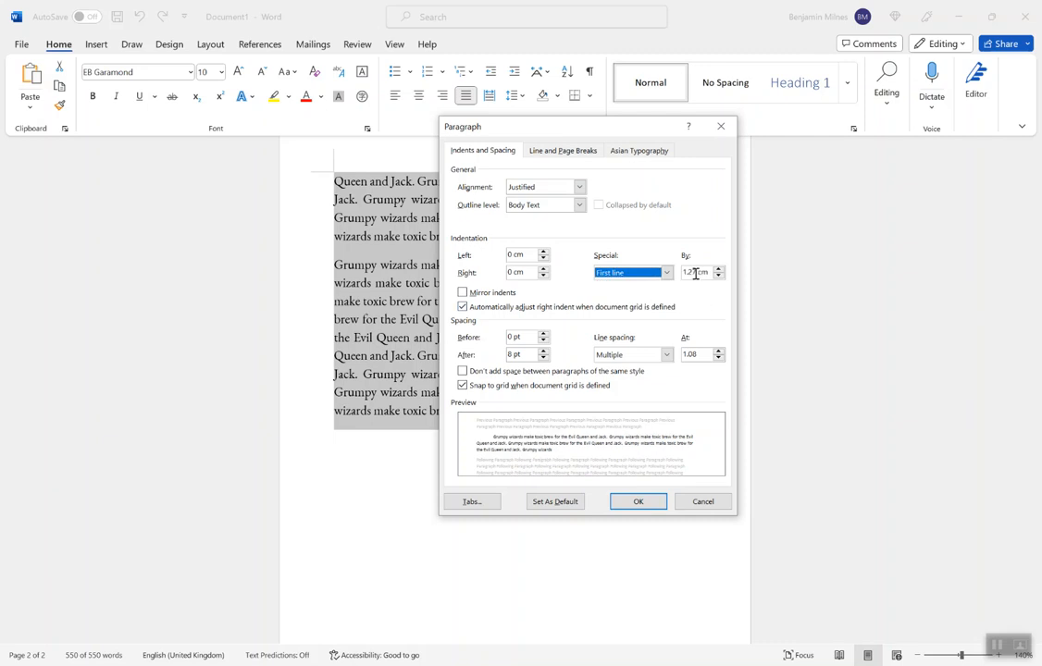
click(640, 503)
scroll(470, 326, up, 5)
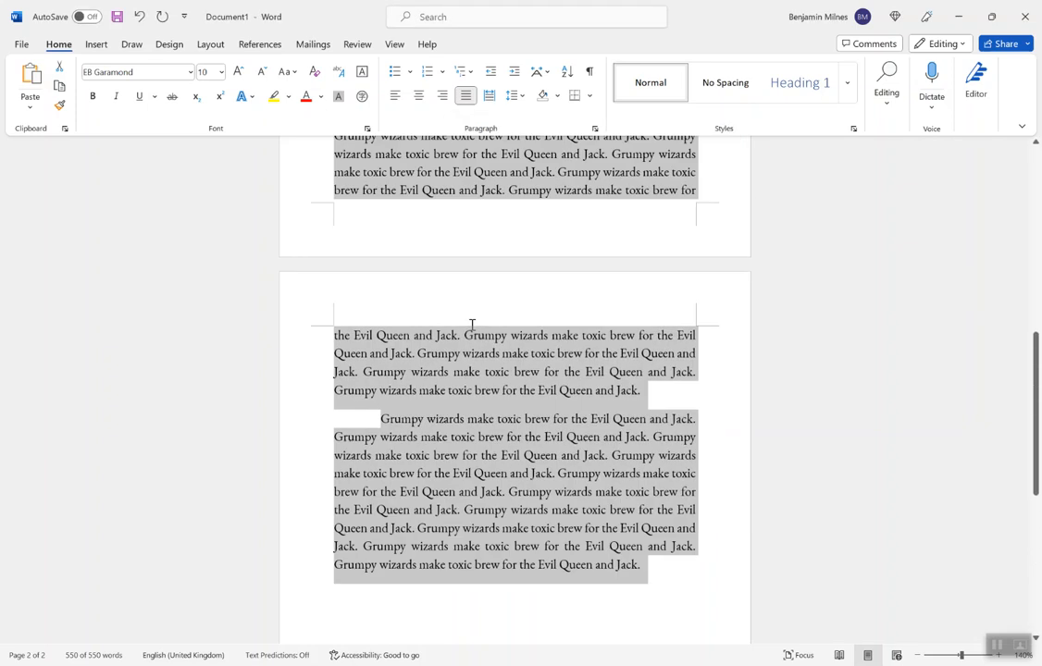
scroll(466, 332, up, 4)
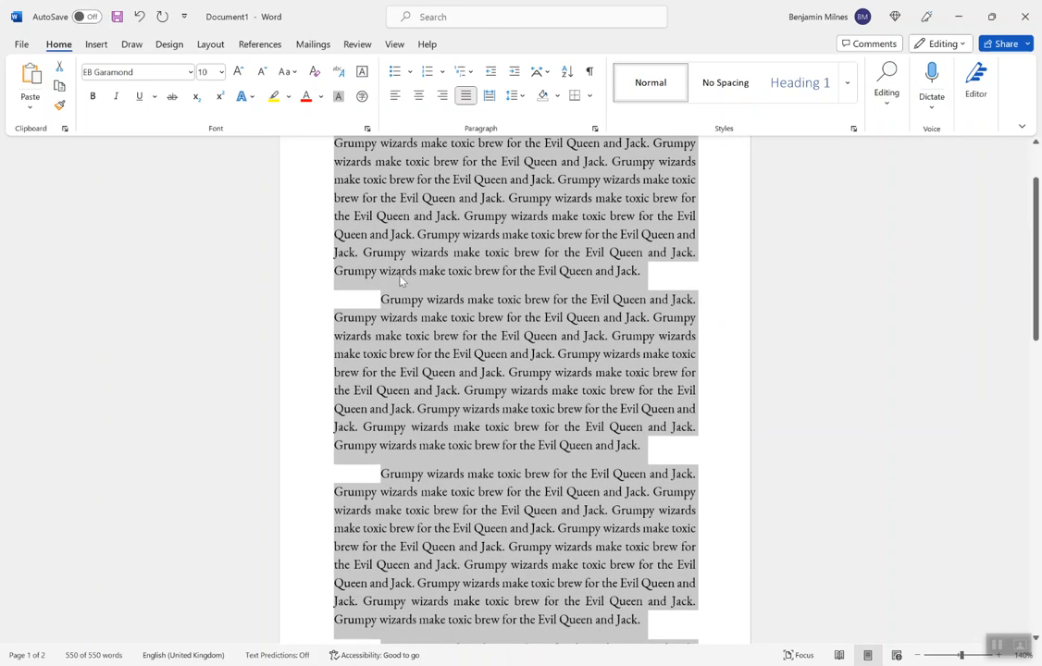
scroll(328, 259, up, 1)
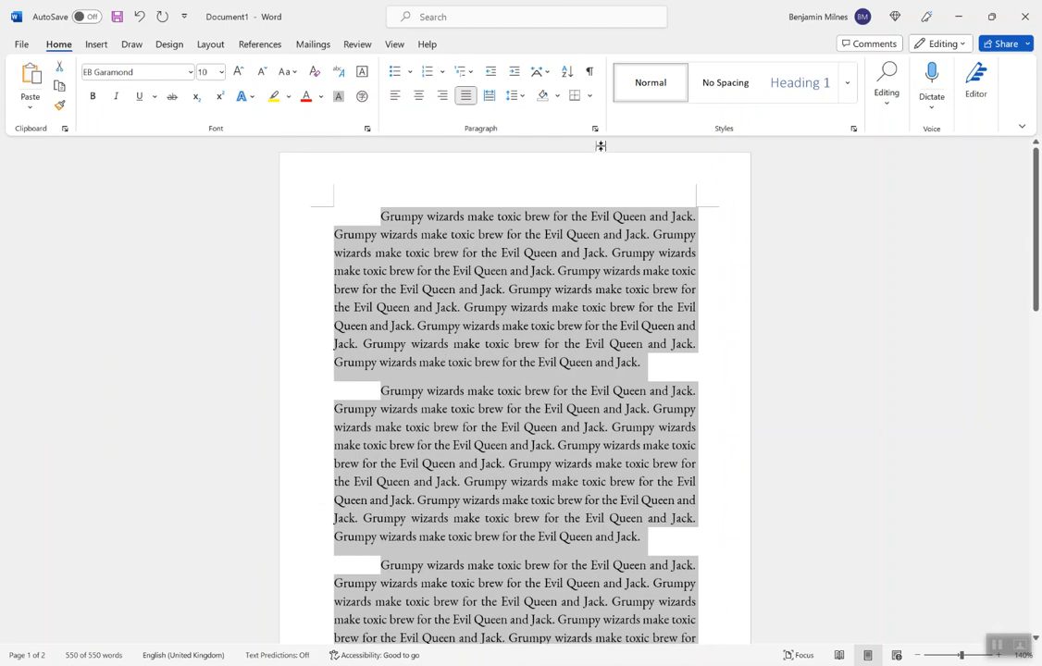
Step: Set the first-line indent of all selected paragraphs to 0.5 cm and review the indented text
click(595, 128)
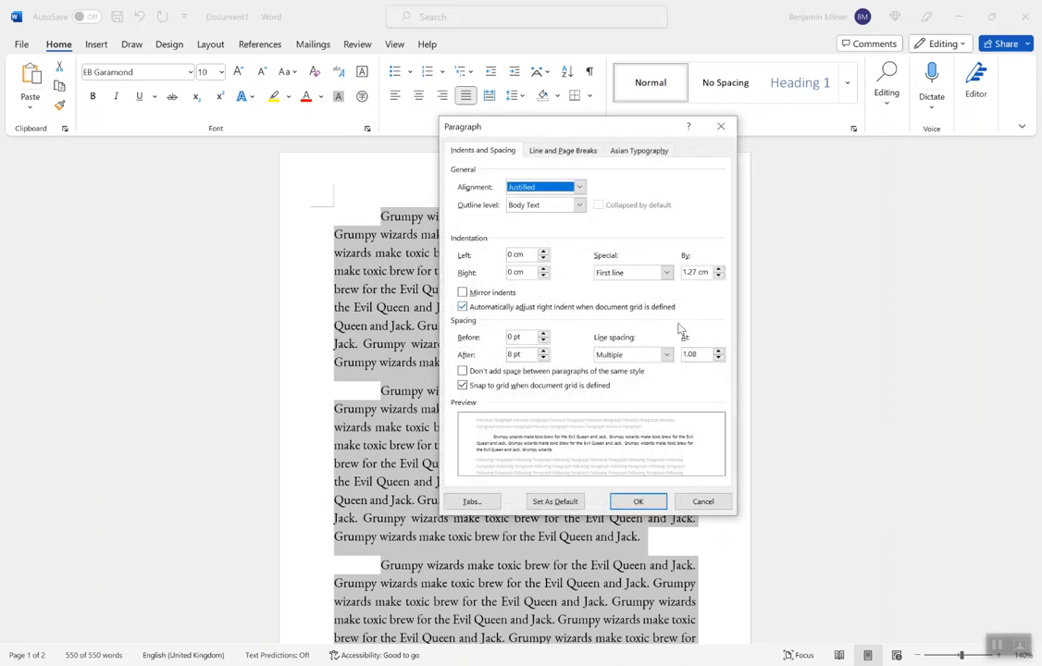
triple_click(701, 273)
text(0.5cm)
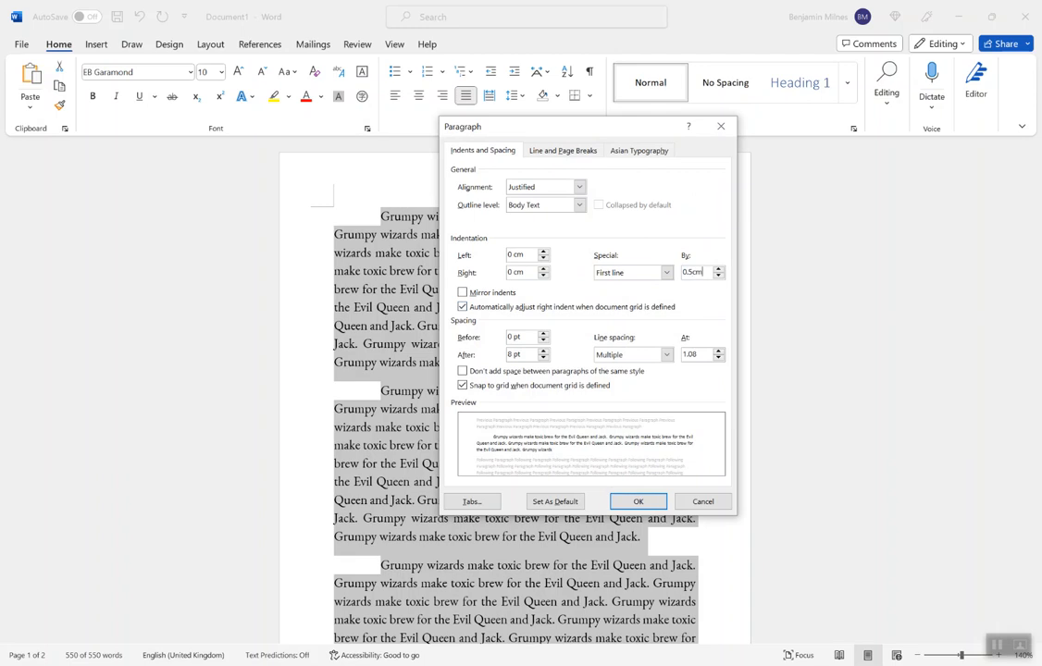
key(Return)
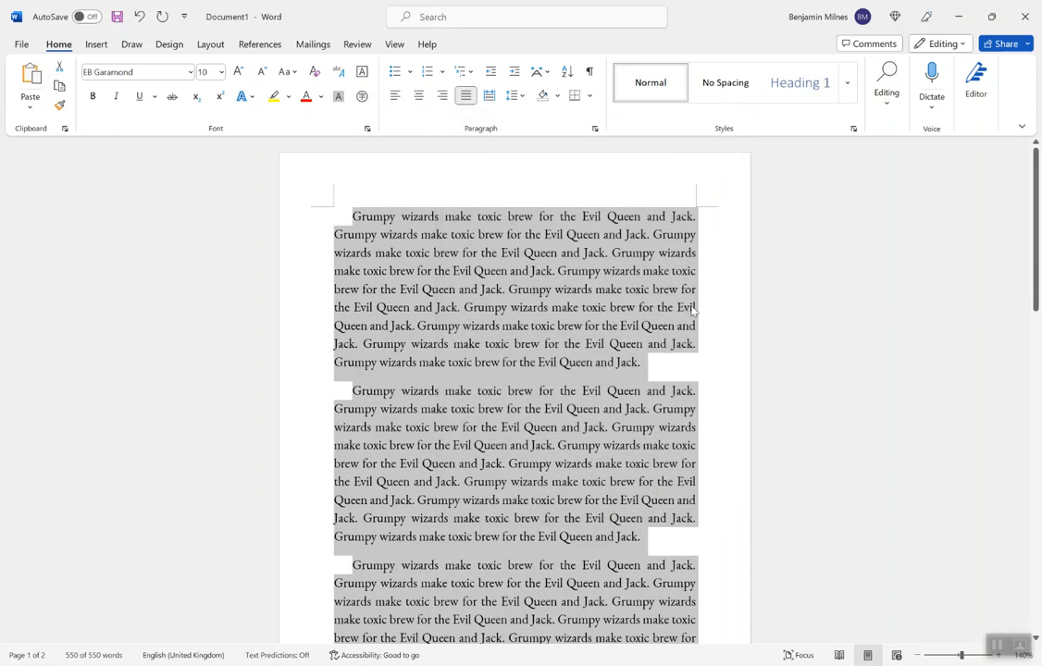
click(684, 365)
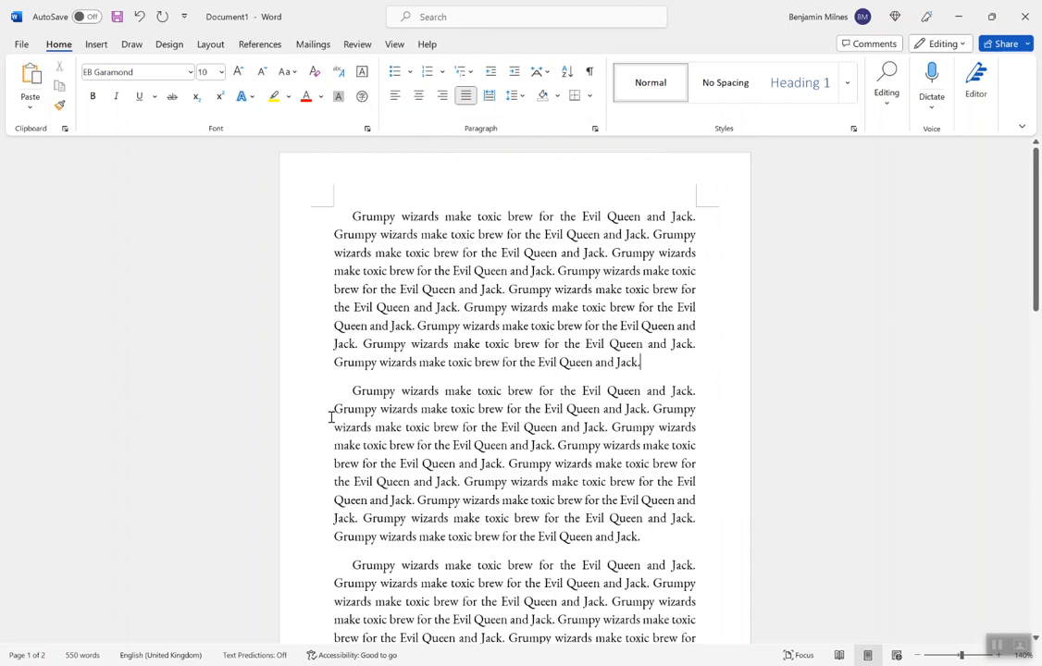
scroll(437, 465, down, 6)
scroll(437, 466, down, 3)
scroll(530, 365, up, 12)
scroll(372, 176, up, 2)
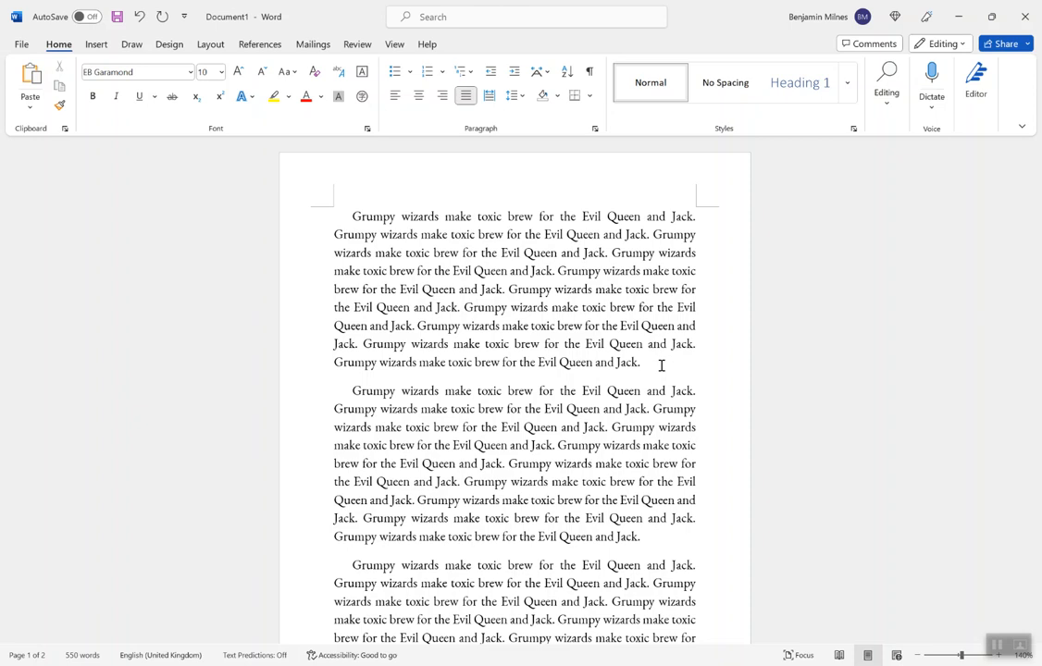
Step: Reset the paragraph formatting of the entire document to remove the first-line indents
key(ctrl+a)
key(ctrl+q)
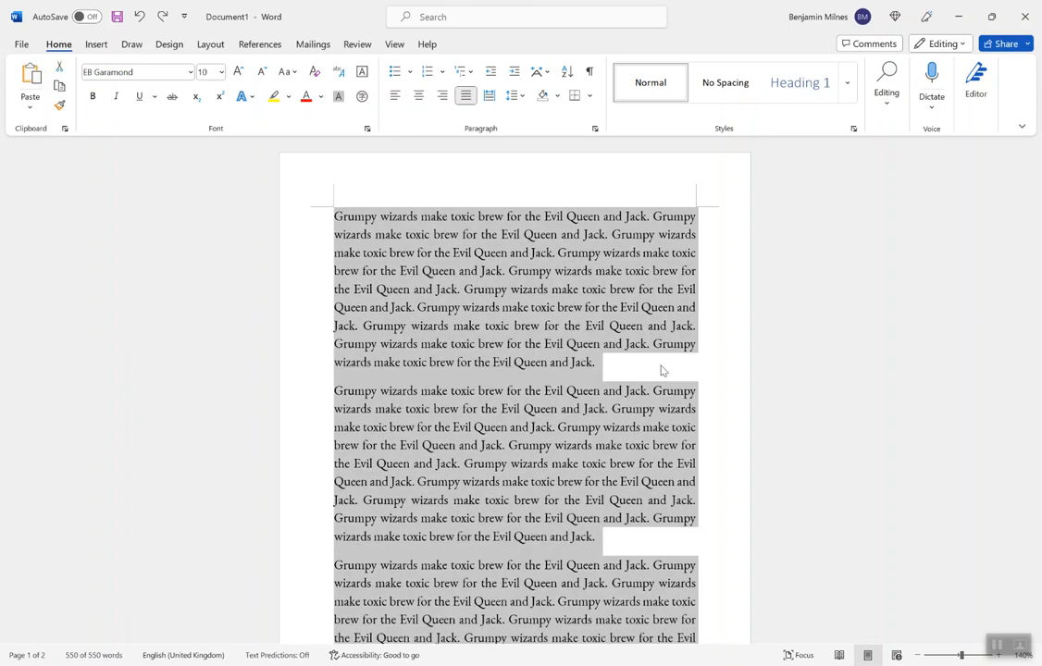
click(668, 365)
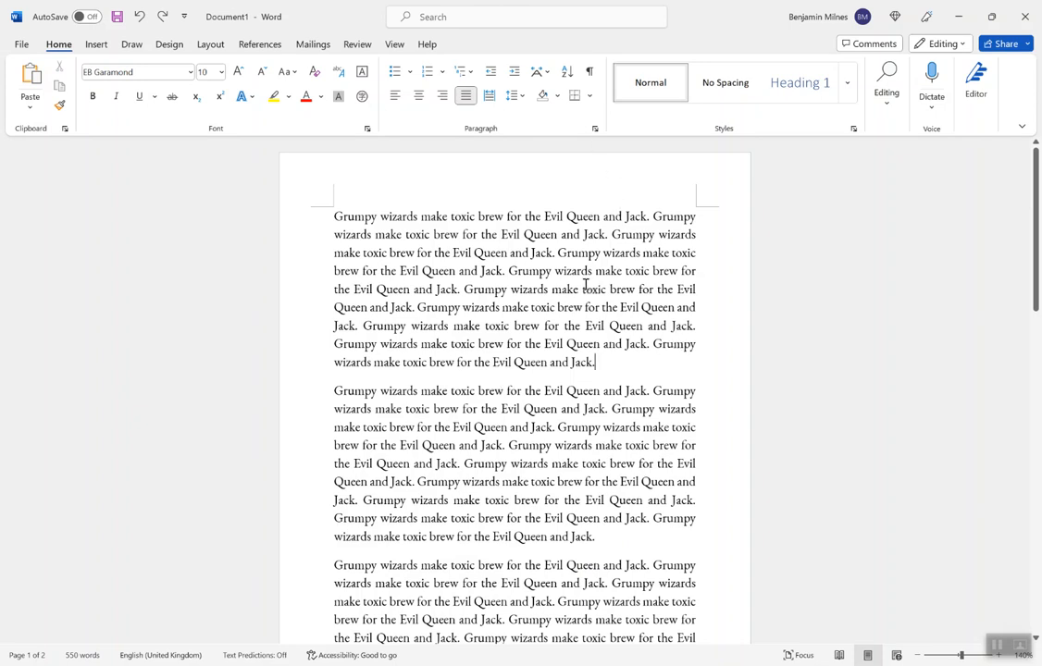
Step: Show the hidden formatting marks and move the cursor character by character through the start of the first paragraph
click(588, 74)
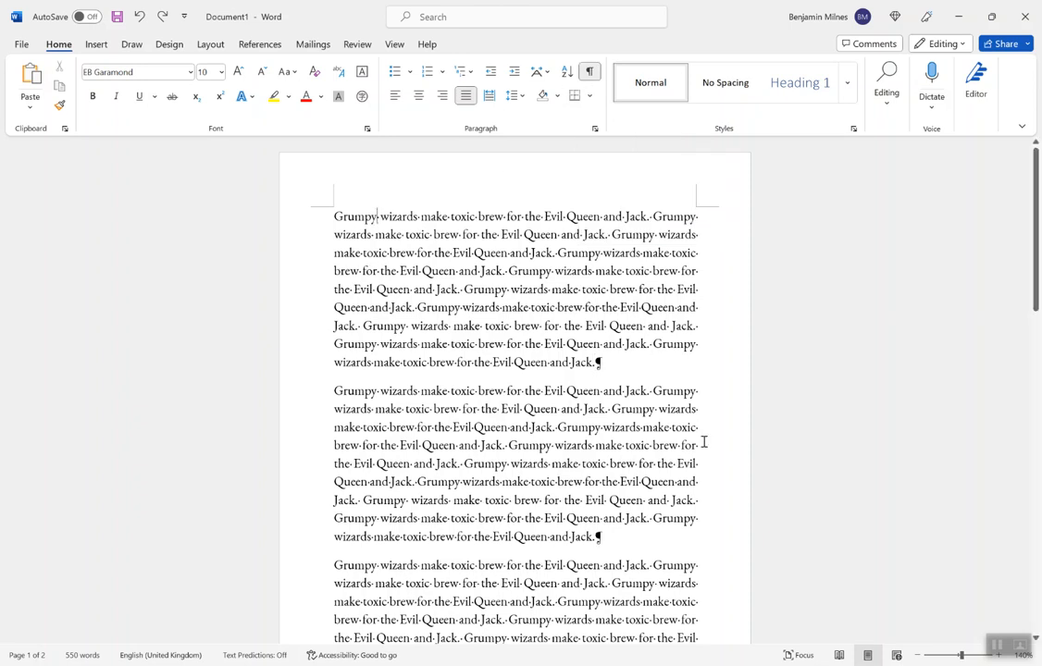
key(Right)
key(Right)
key(Right)
key(Right)
key(Right)
key(Right)
key(Right)
key(Right)
key(Right)
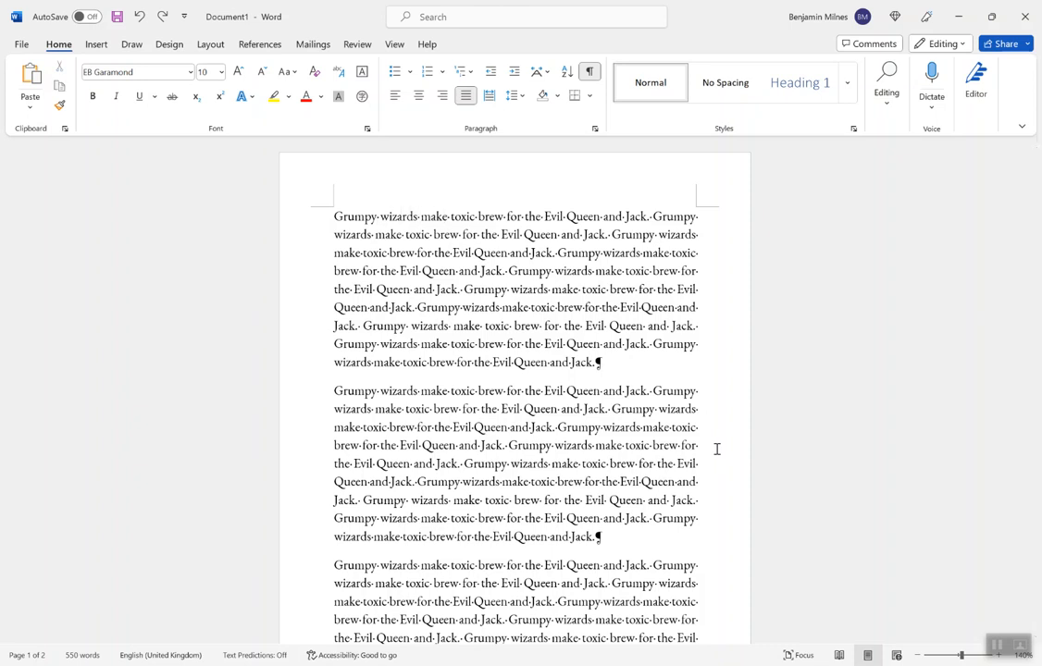
Step: Select only the space mark between "make" and "toxic" in the first line of the first paragraph
click(380, 217)
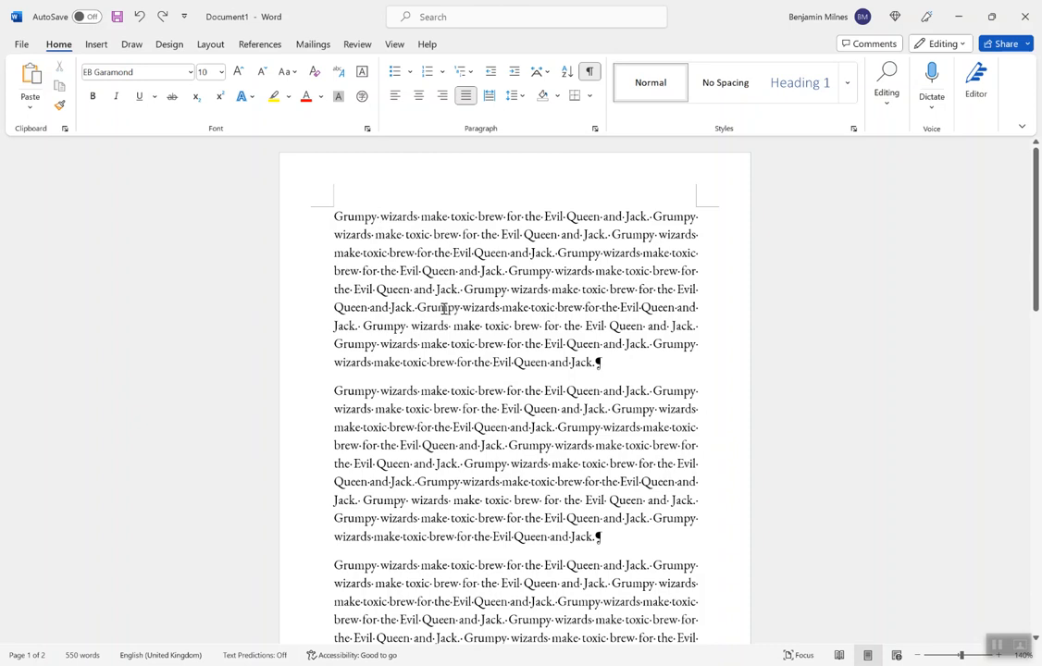
key(Right)
key(Right)
key(Right)
key(Right)
key(Right)
key(Right)
key(Right)
key(Right)
key(Right)
key(Right)
key(Right)
key(Right)
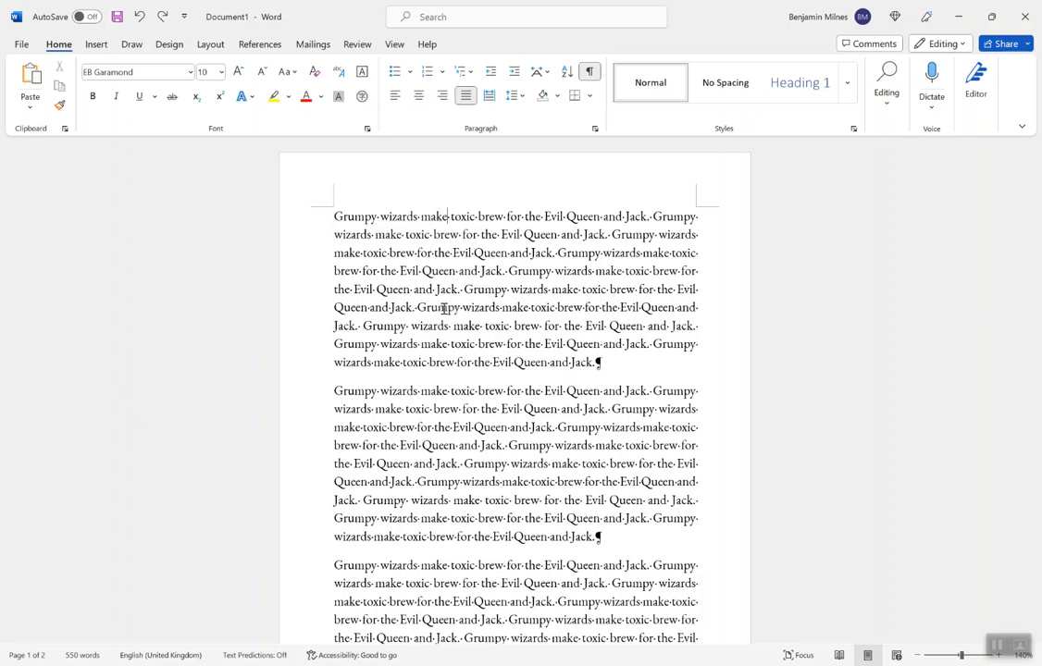
key(shift+Right)
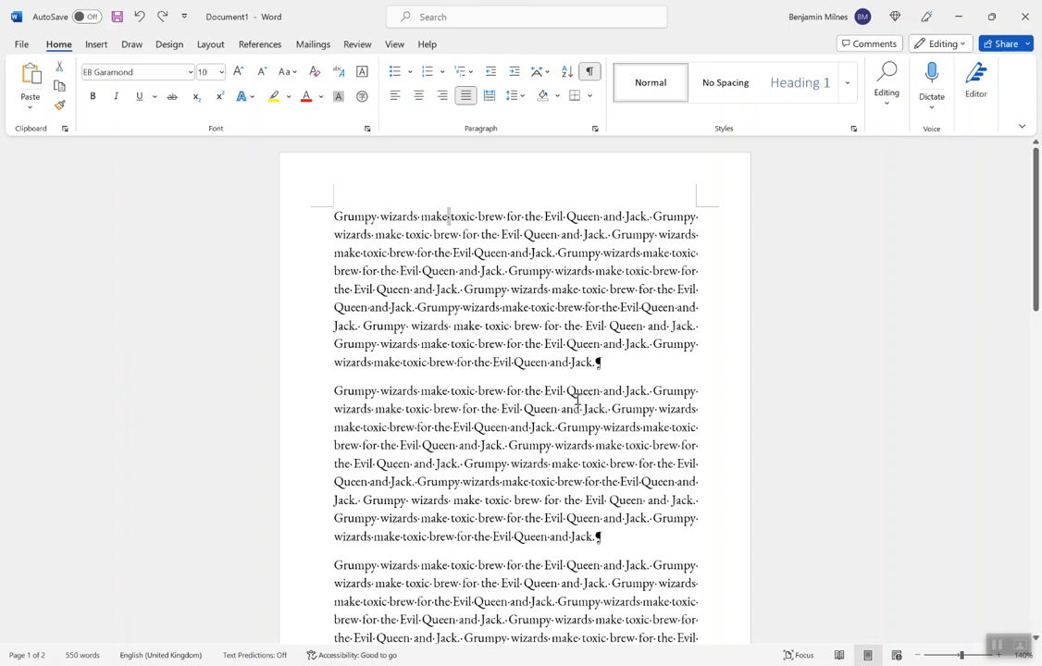
Step: Examine the space dots and paragraph marks within and at the ends of the paragraphs
click(632, 366)
click(363, 325)
click(614, 366)
scroll(515, 361, down, 3)
scroll(515, 362, up, 3)
right_click(514, 362)
key(Escape)
scroll(378, 493, down, 2)
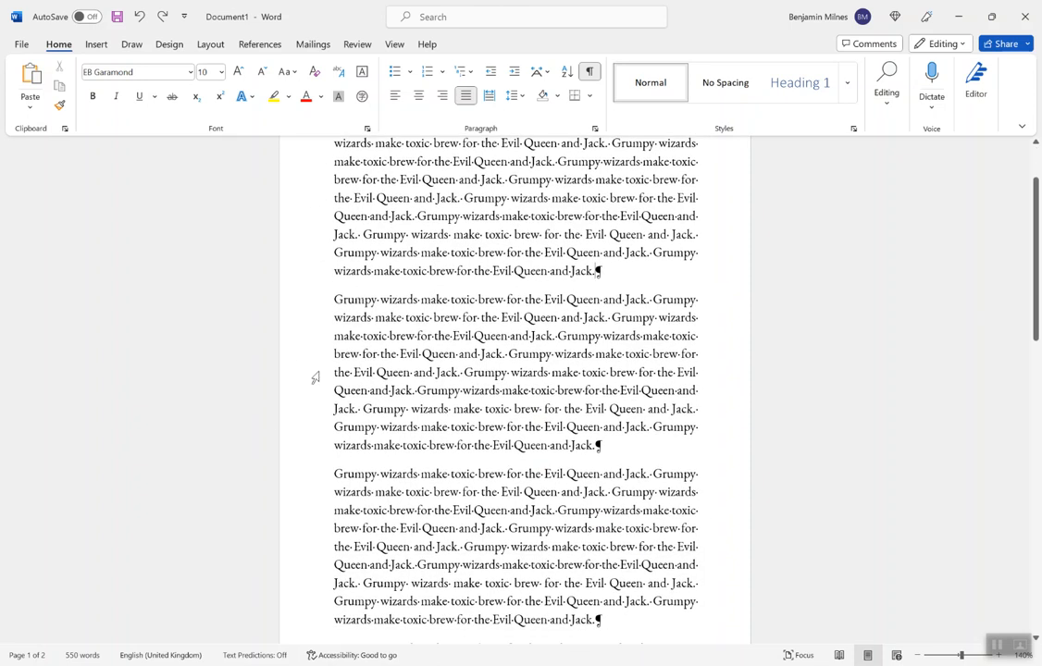
scroll(368, 419, up, 2)
scroll(368, 419, up, 1)
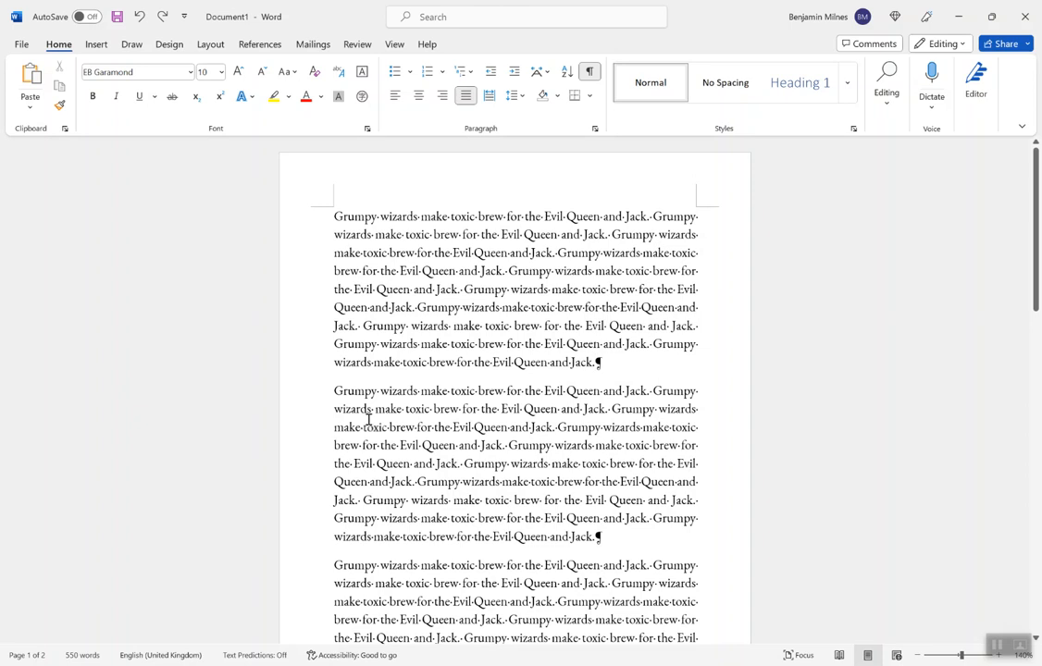
Step: Indent the first line of the second paragraph by one tab stop with the formatting marks shown
click(334, 391)
scroll(379, 450, down, 3)
key(Tab)
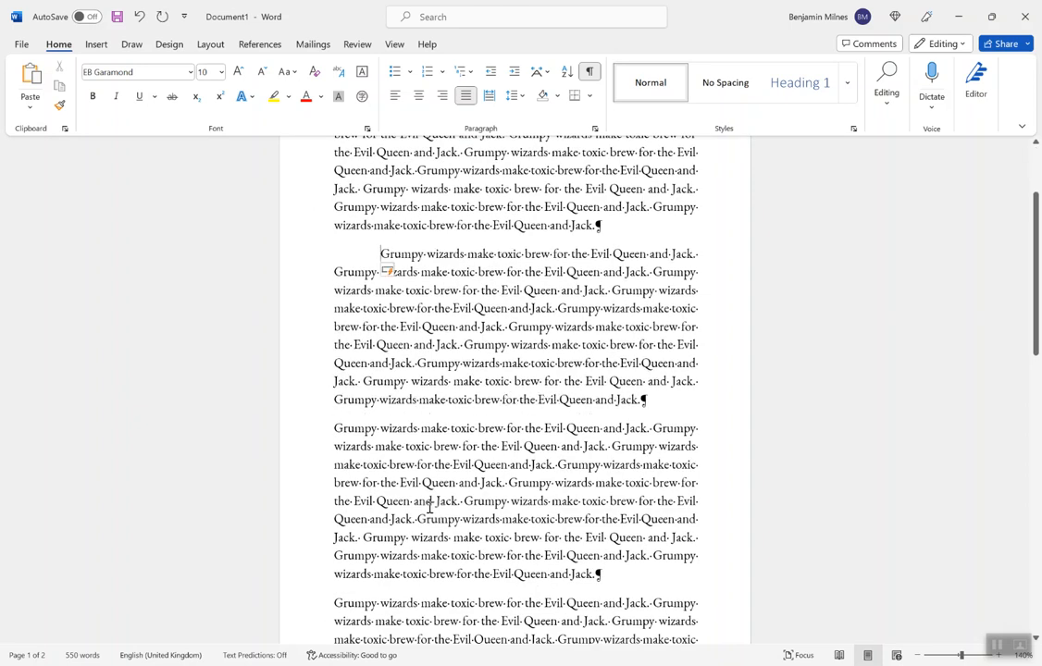
scroll(429, 504, up, 2)
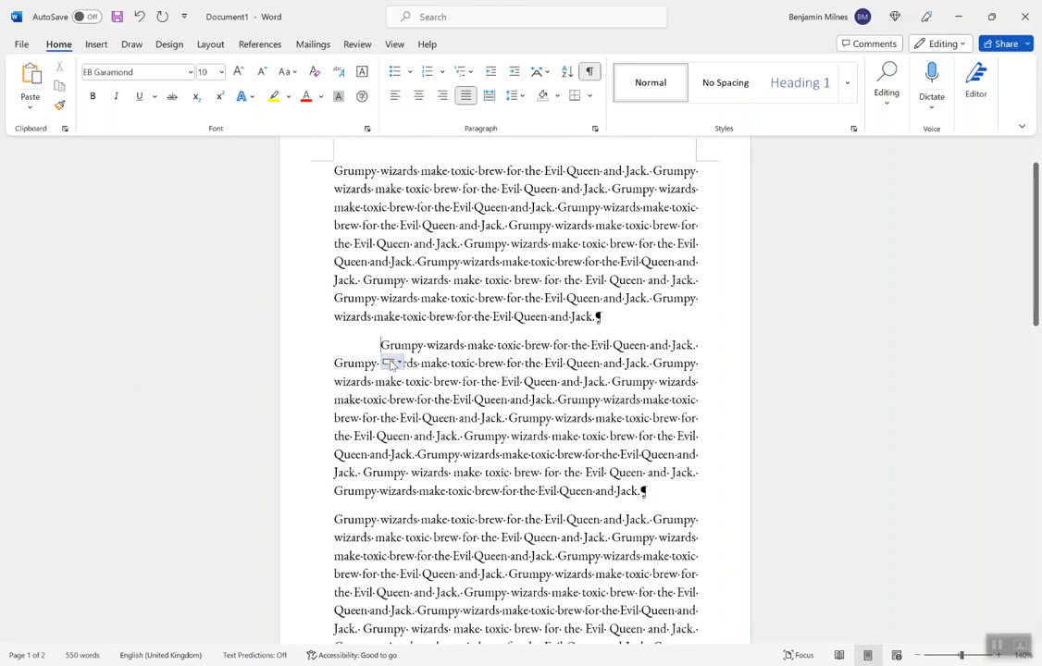
Step: Select the second paragraph and check its special indentation type and size in the Paragraph settings
shift+click(651, 495)
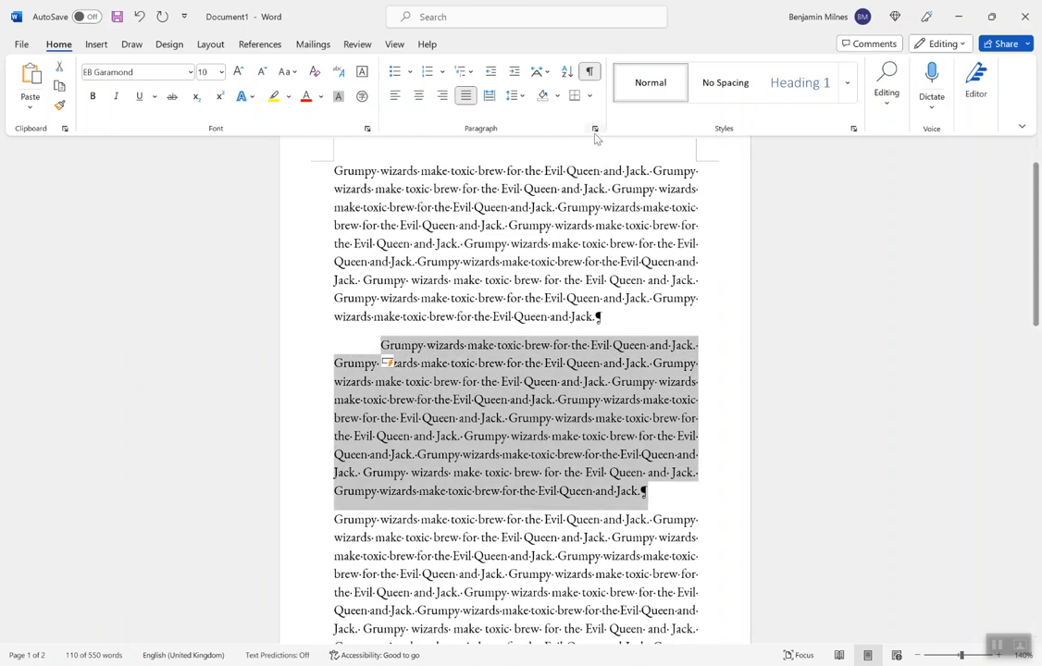
click(595, 129)
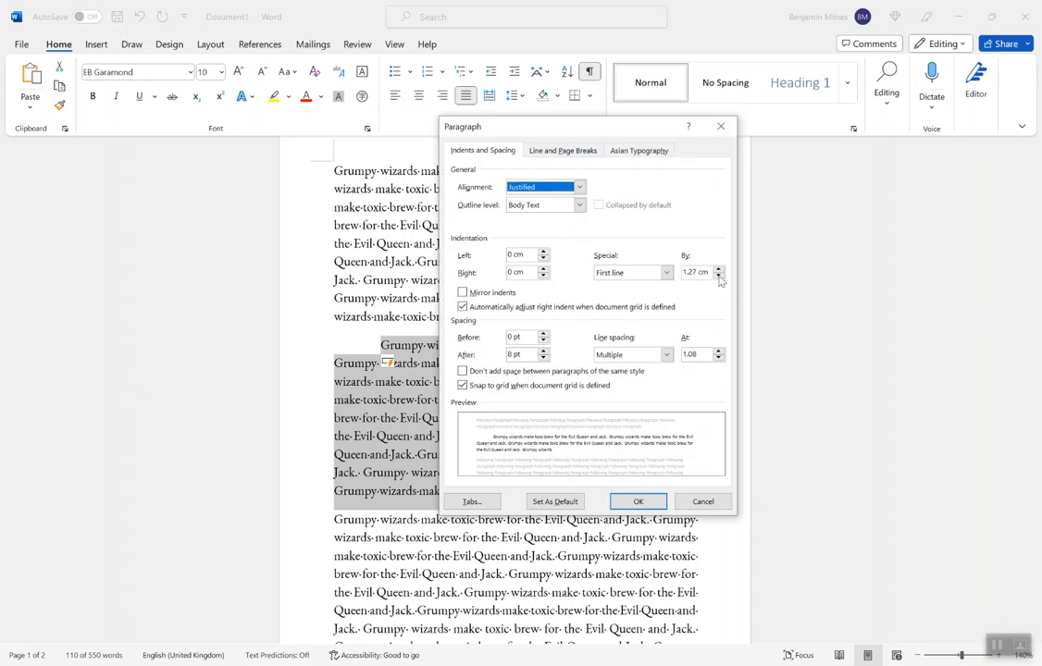
key(Return)
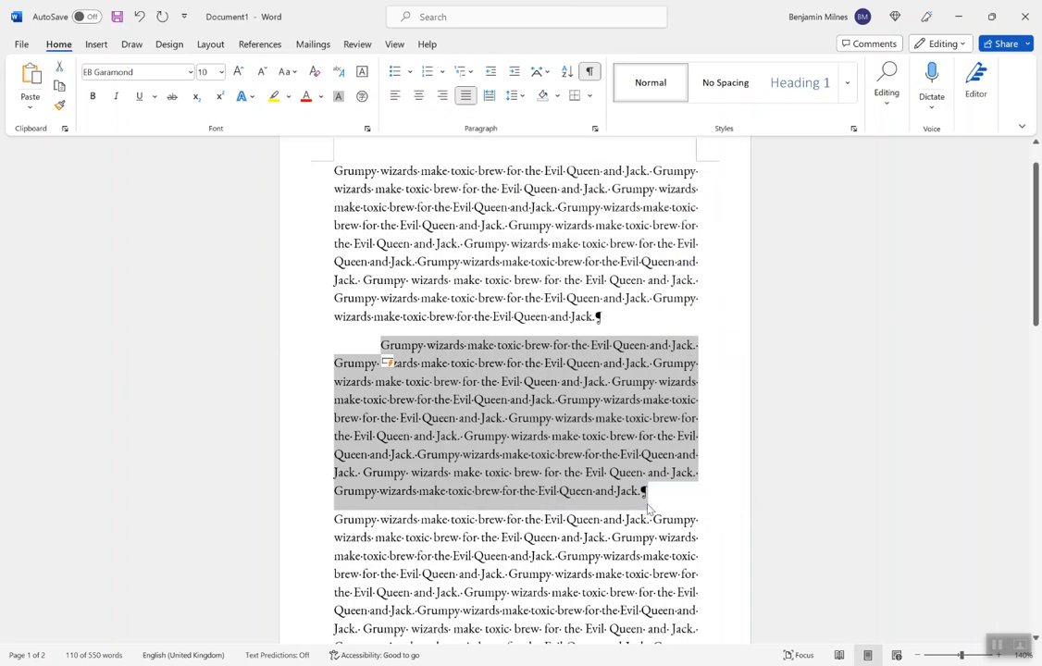
click(668, 496)
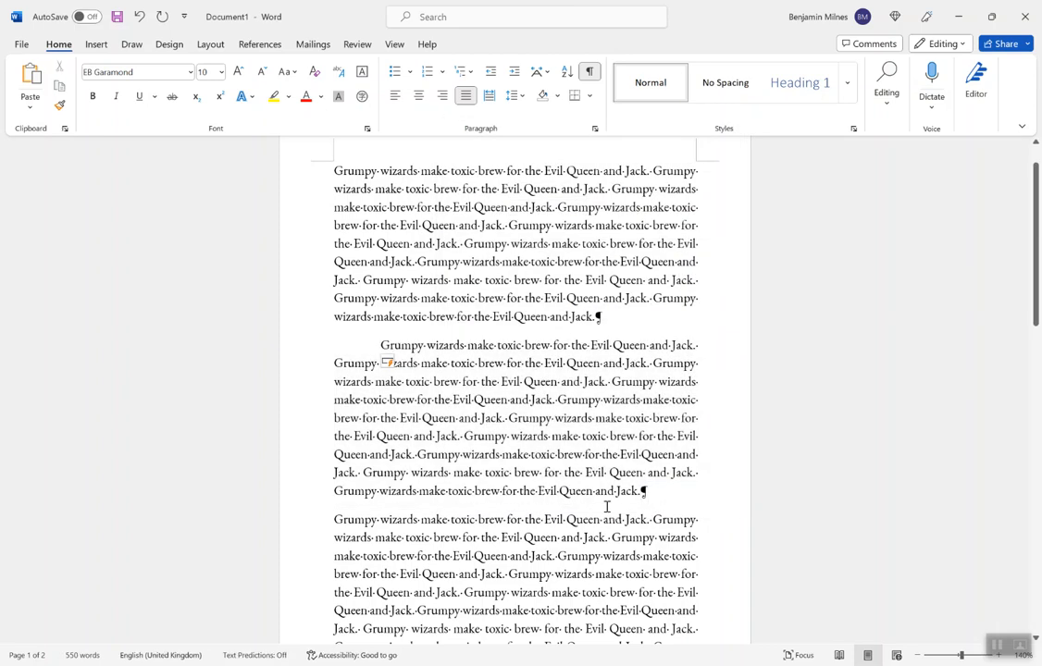
Step: Add a new paragraph at the end of the document containing a tab character followed by "Grumpy wizards"
scroll(566, 481, down, 5)
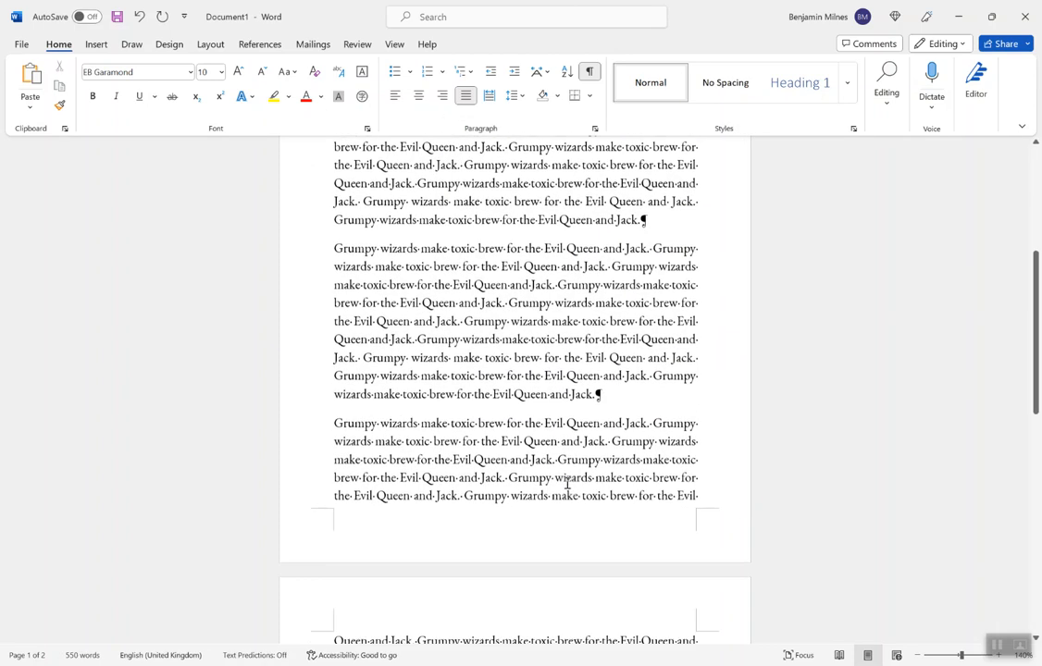
scroll(567, 482, up, 7)
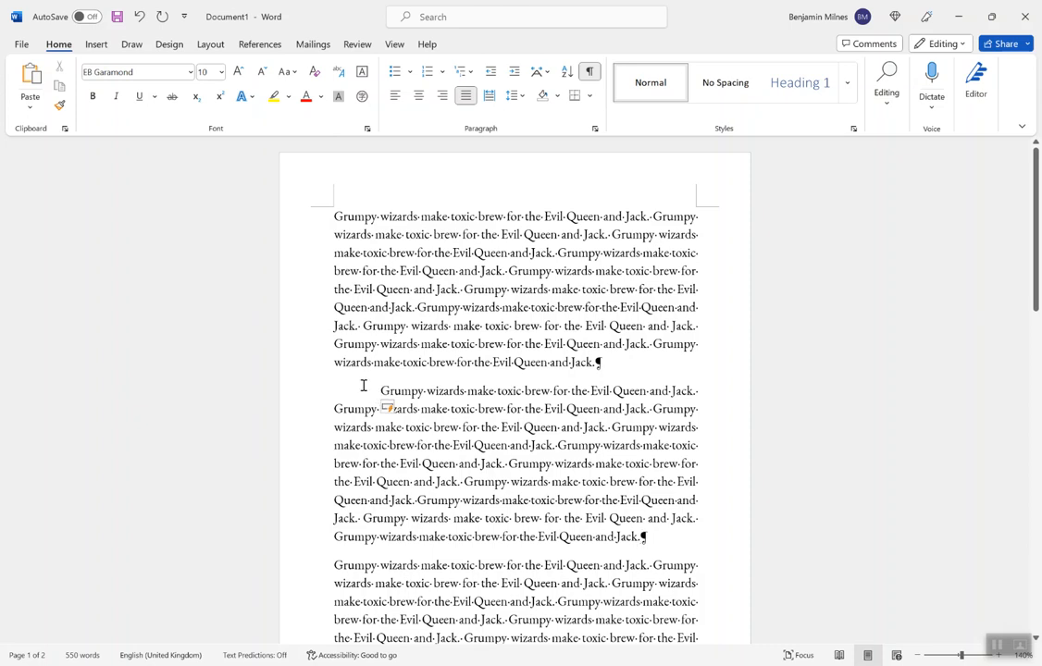
scroll(370, 398, down, 10)
scroll(384, 412, up, 2)
scroll(384, 411, down, 4)
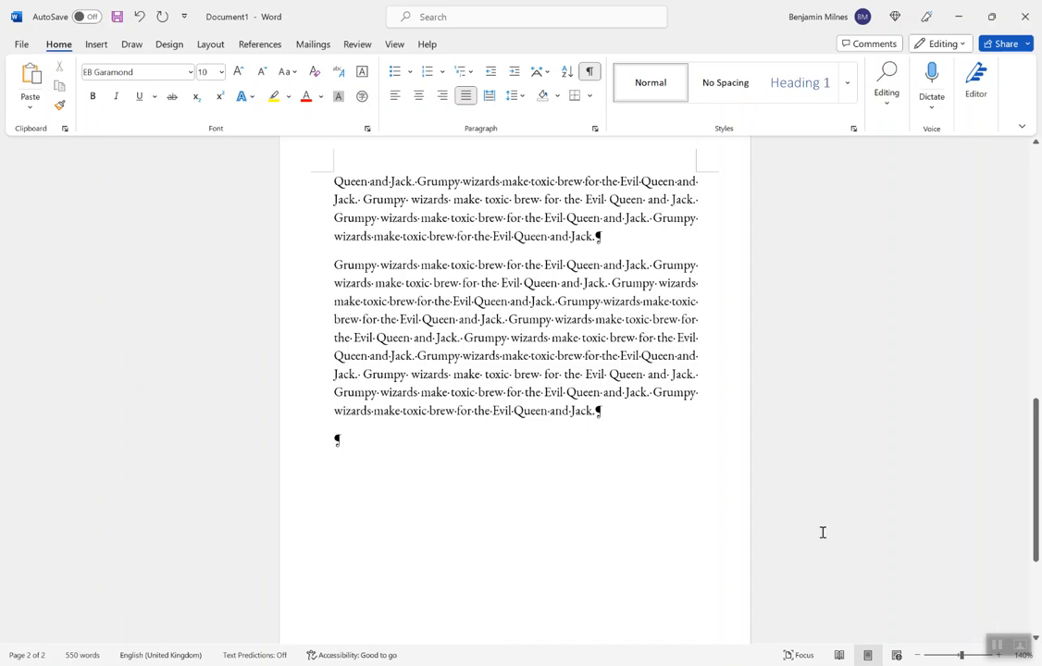
key(Return)
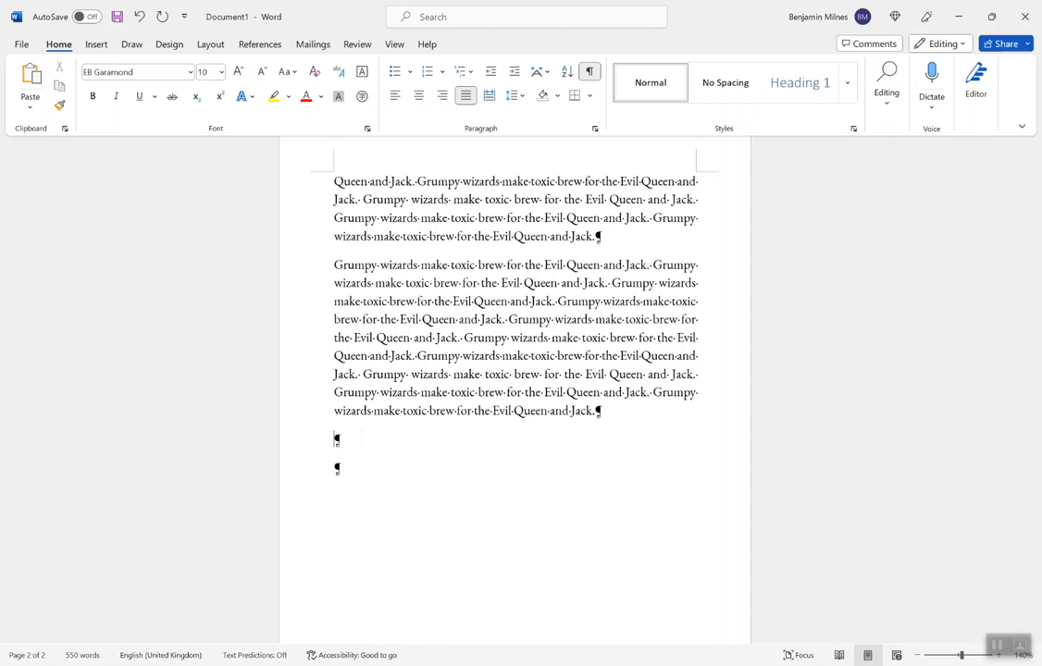
key(Tab)
text(Grumpy wi)
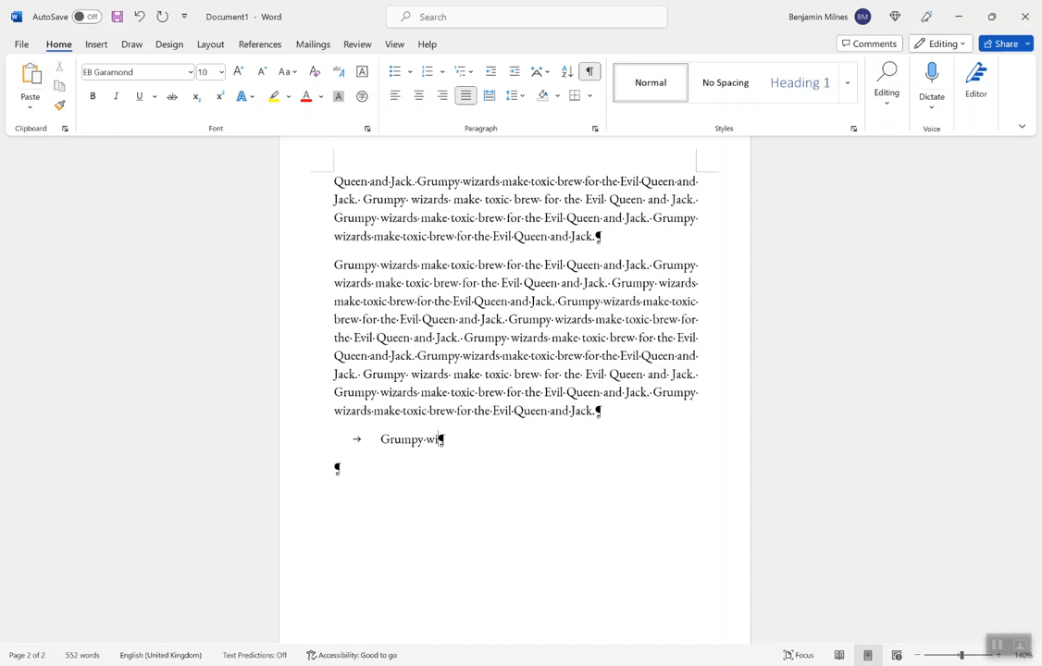
text(zards)
Step: Select the tab mark before "Grumpy wizards" in the new last paragraph and compare it with the indented second paragraph
click(382, 439)
key(shift+Left)
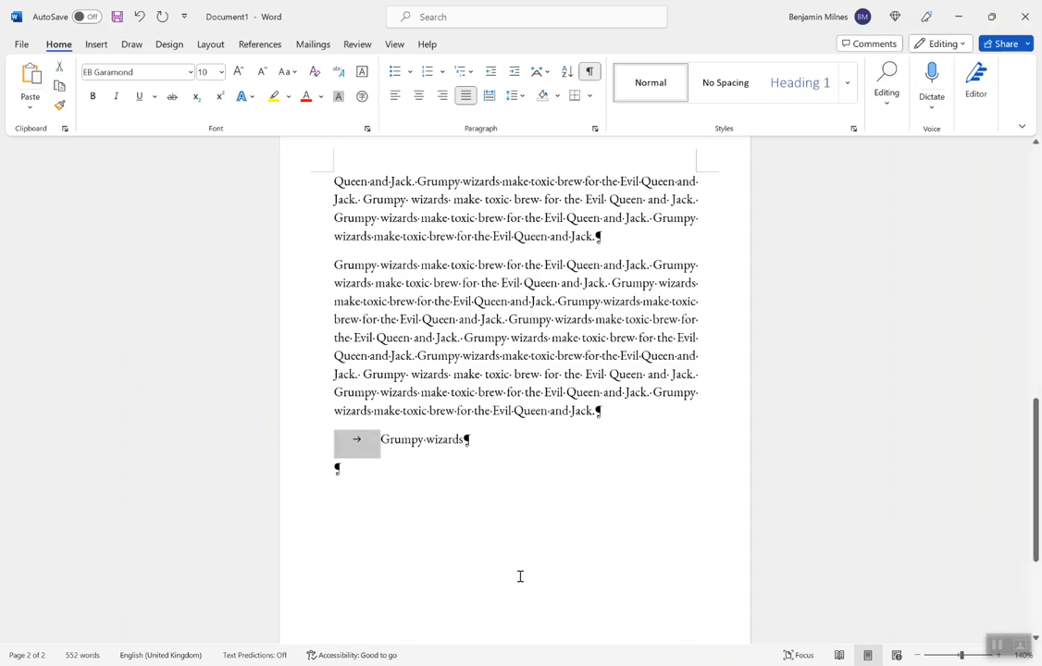
scroll(413, 267, up, 10)
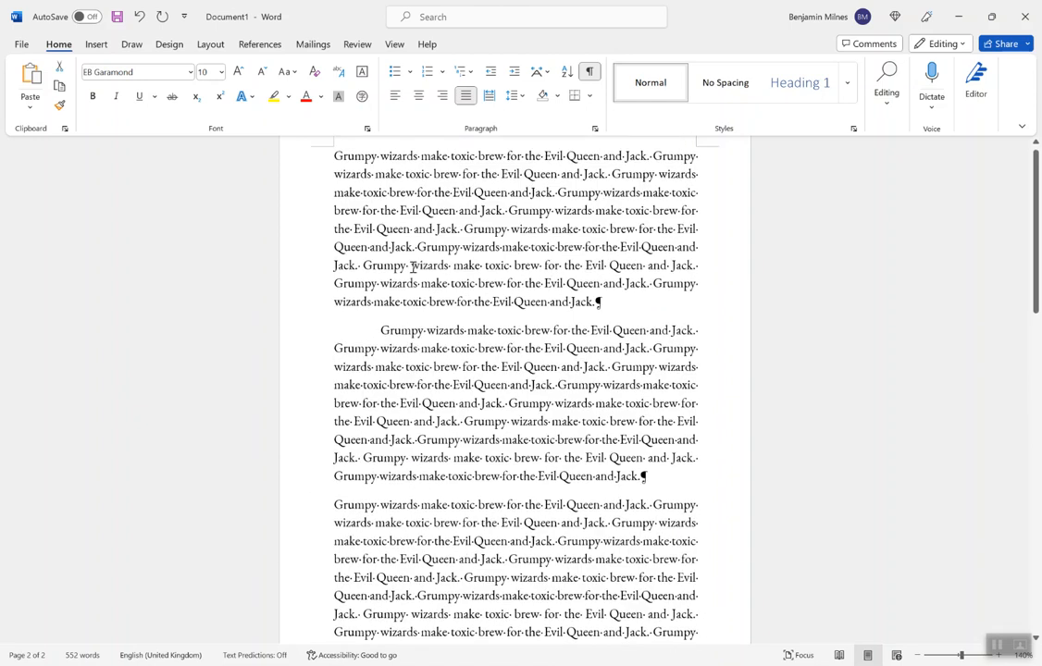
scroll(351, 374, up, 1)
scroll(431, 416, down, 10)
scroll(390, 428, down, 1)
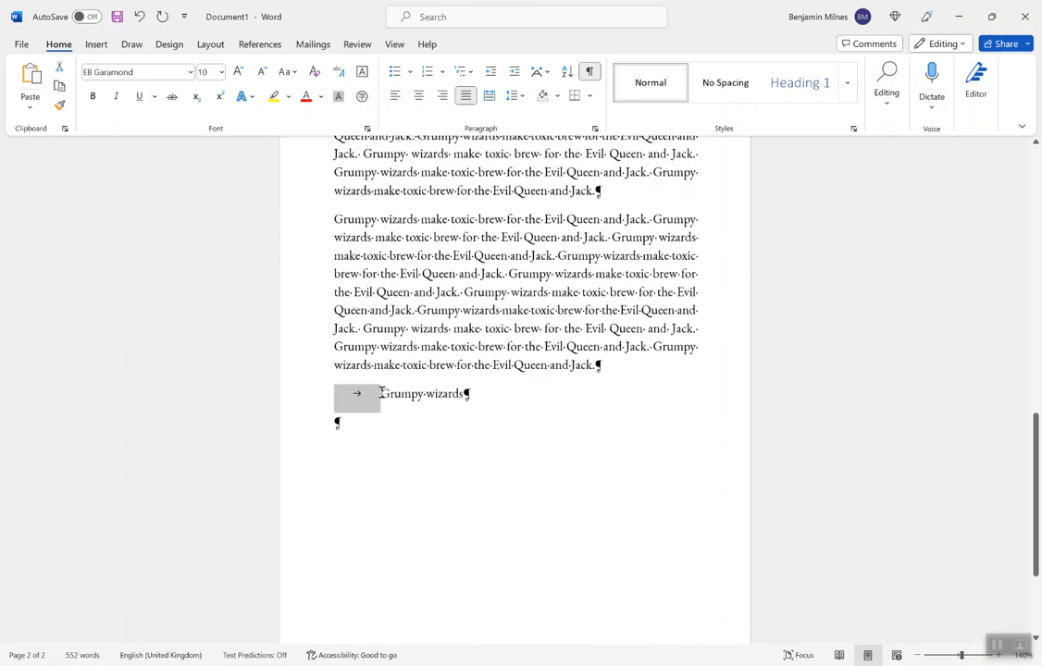
click(514, 442)
key(shift+Left)
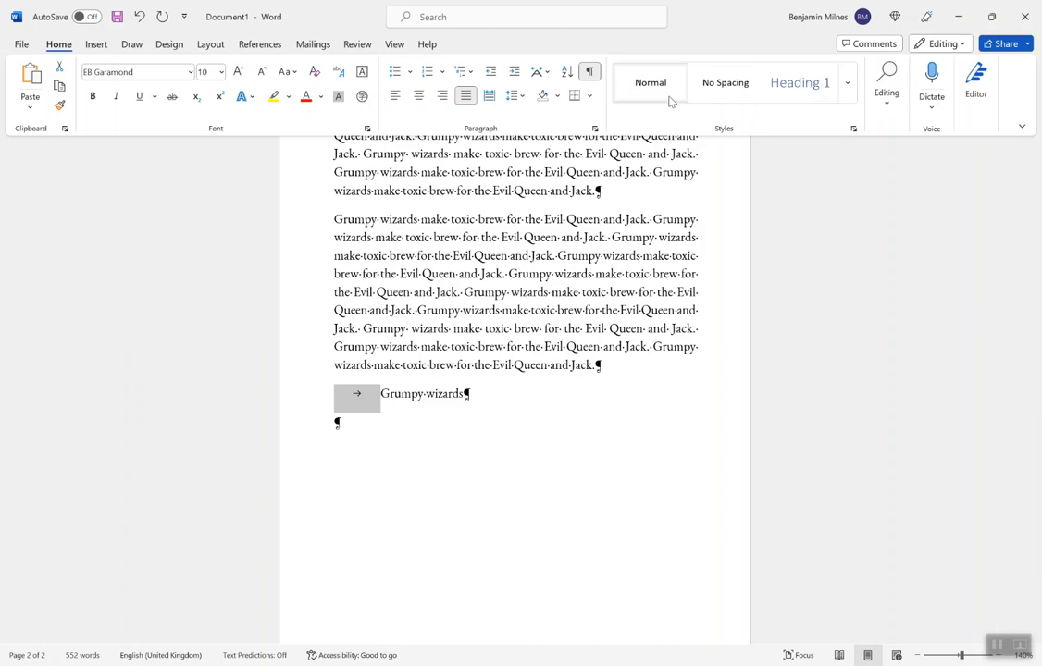
Step: Compare the tabbed "Grumpy wizards" line with formatting marks hidden and shown, and reselect its tab mark
click(590, 77)
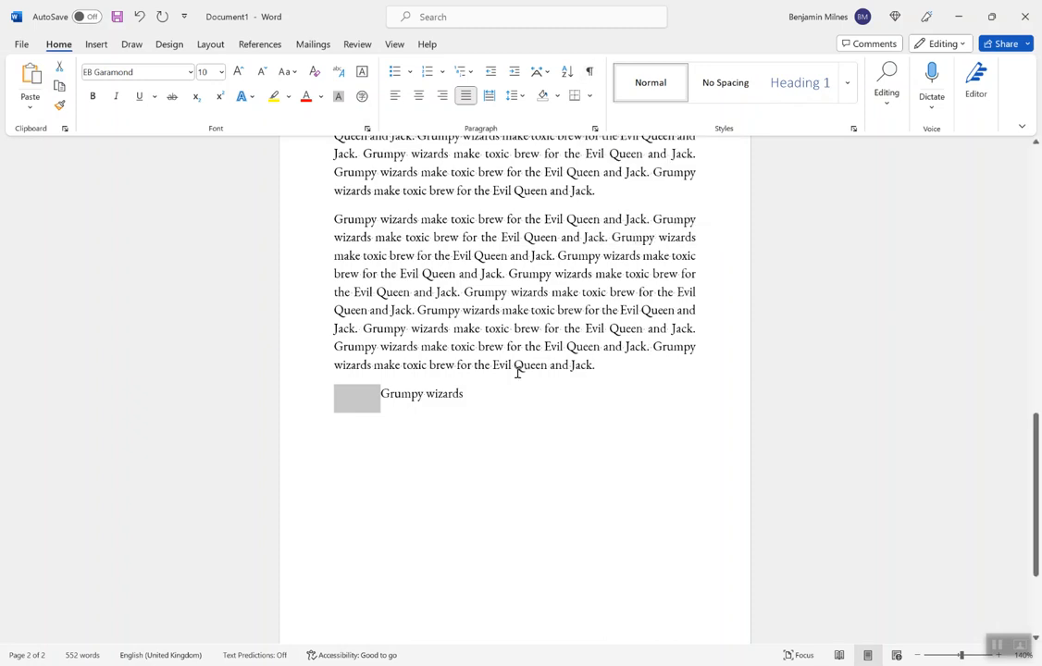
click(512, 402)
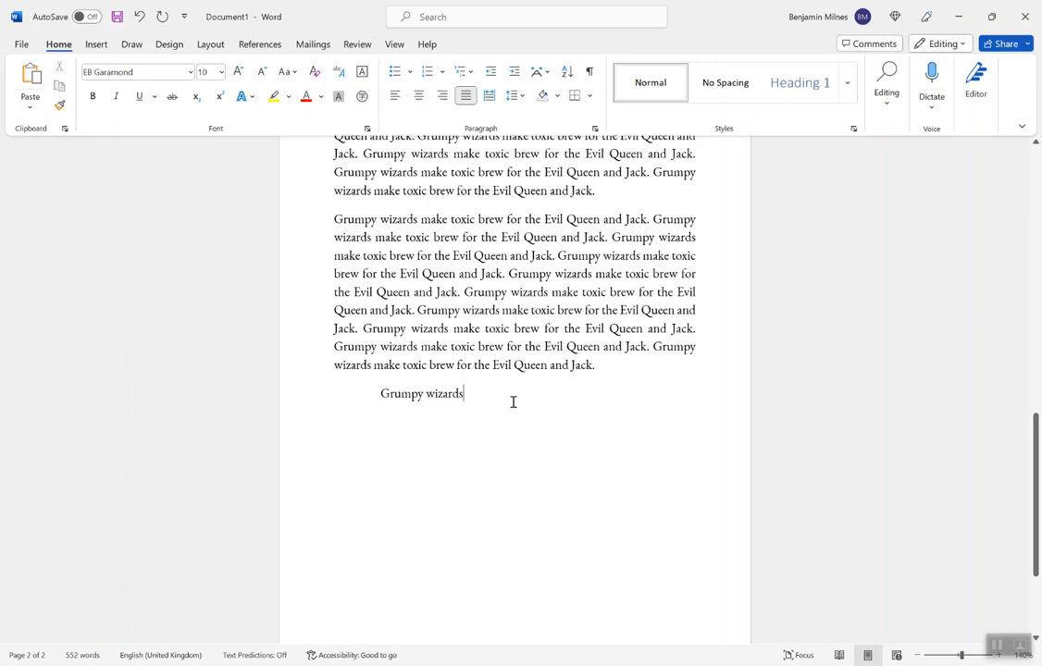
click(590, 73)
click(379, 393)
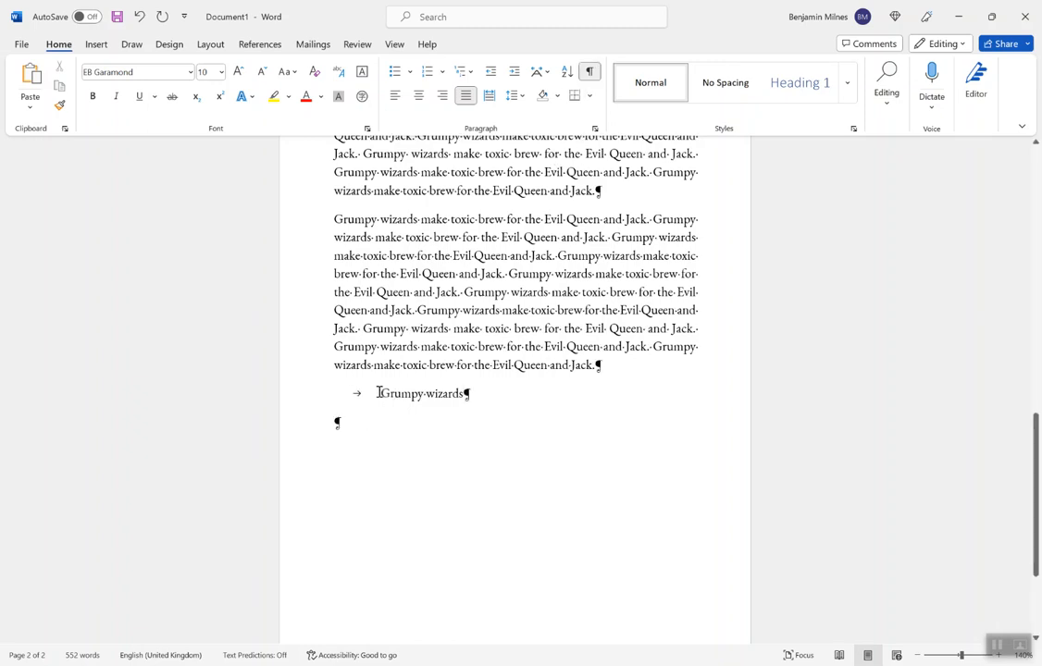
key(shift+Left)
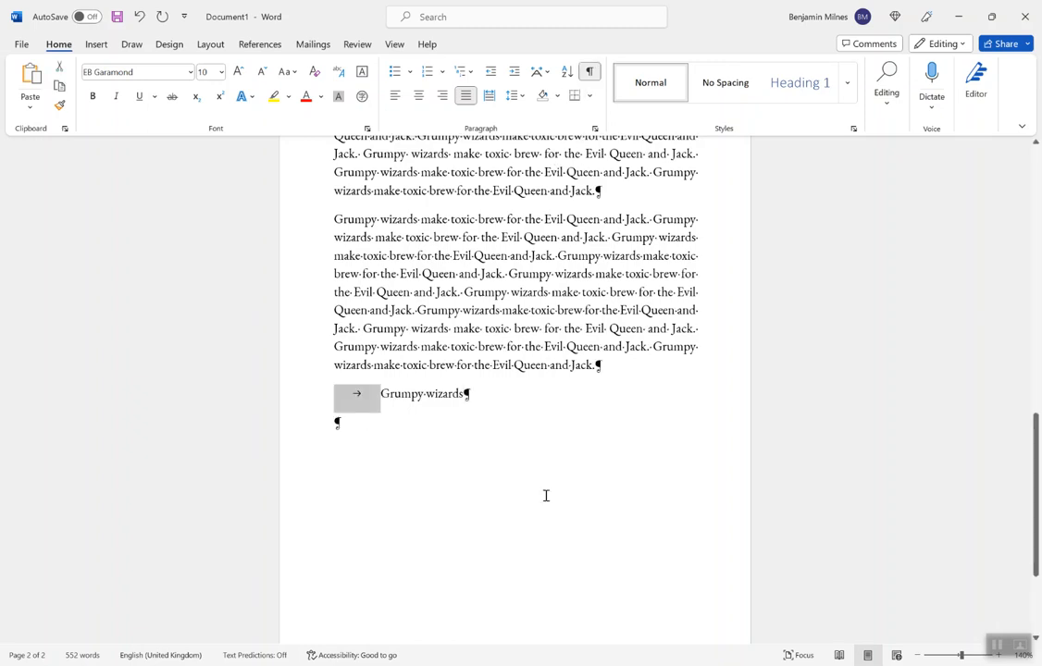
Step: Copy the preceding paragraph's text from after "Grumpy wizards" to its end and paste it after the tabbed "Grumpy wizards"
click(472, 366)
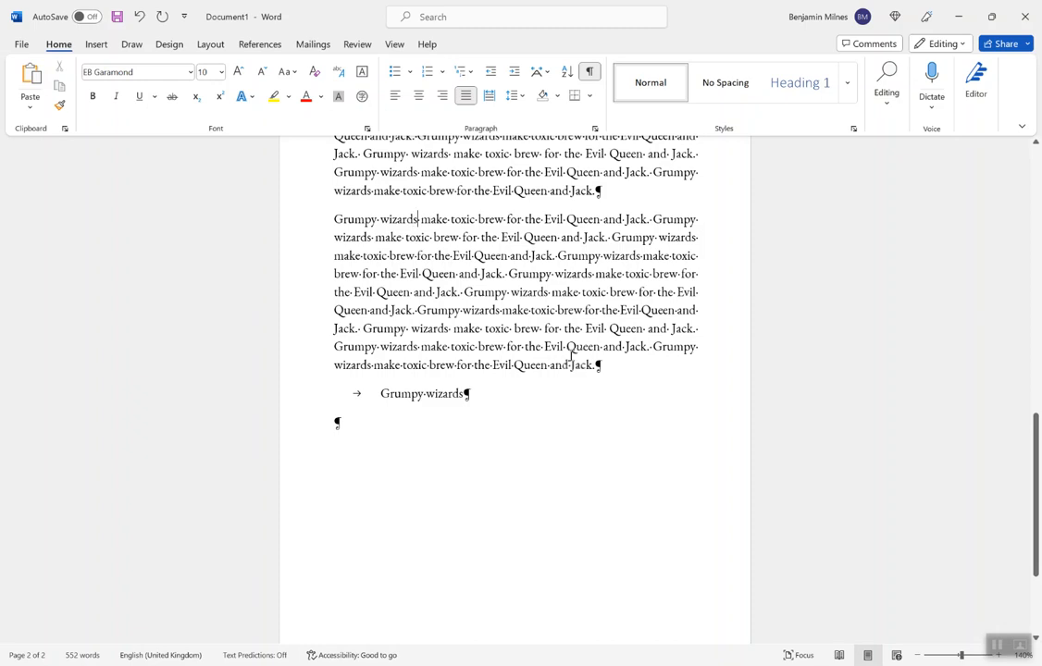
drag(381, 219, 601, 367)
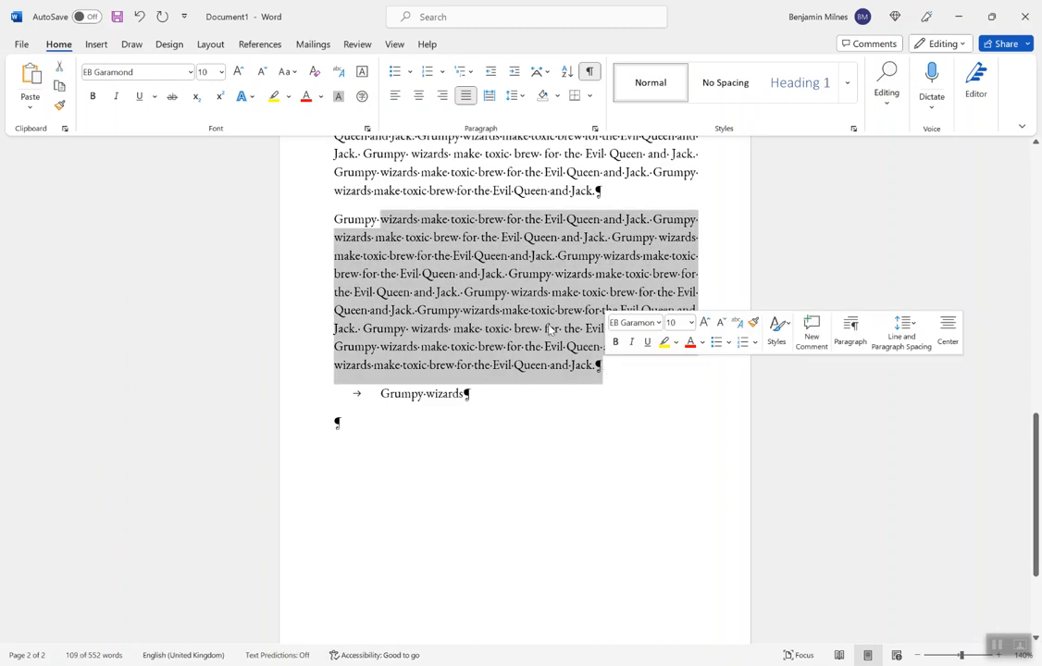
click(421, 217)
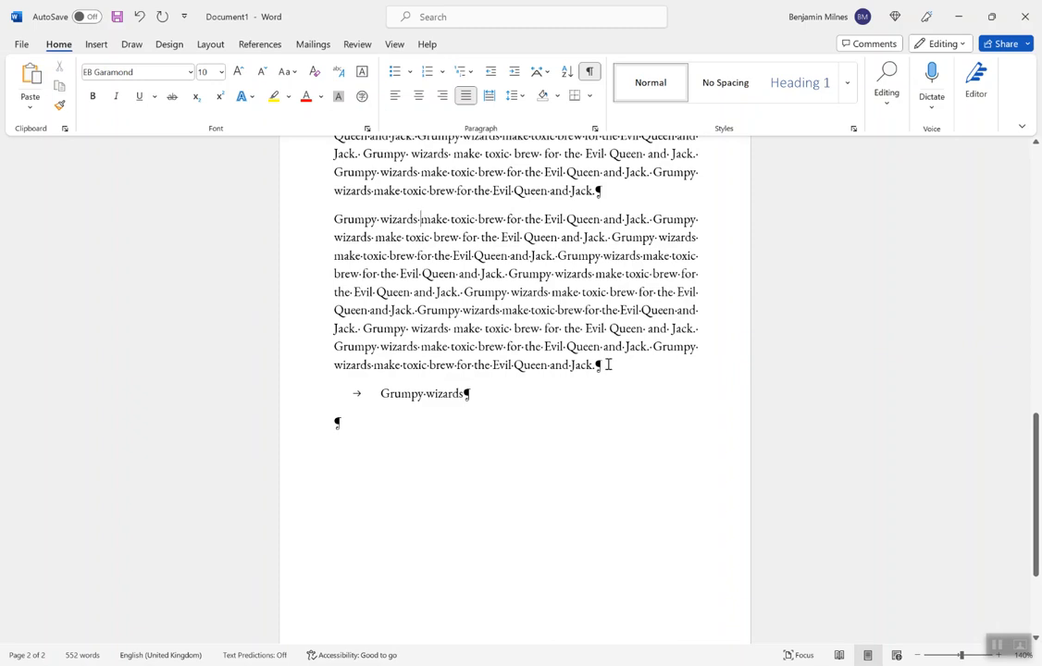
shift+click(606, 366)
key(ctrl+c)
click(491, 394)
key(ctrl+v)
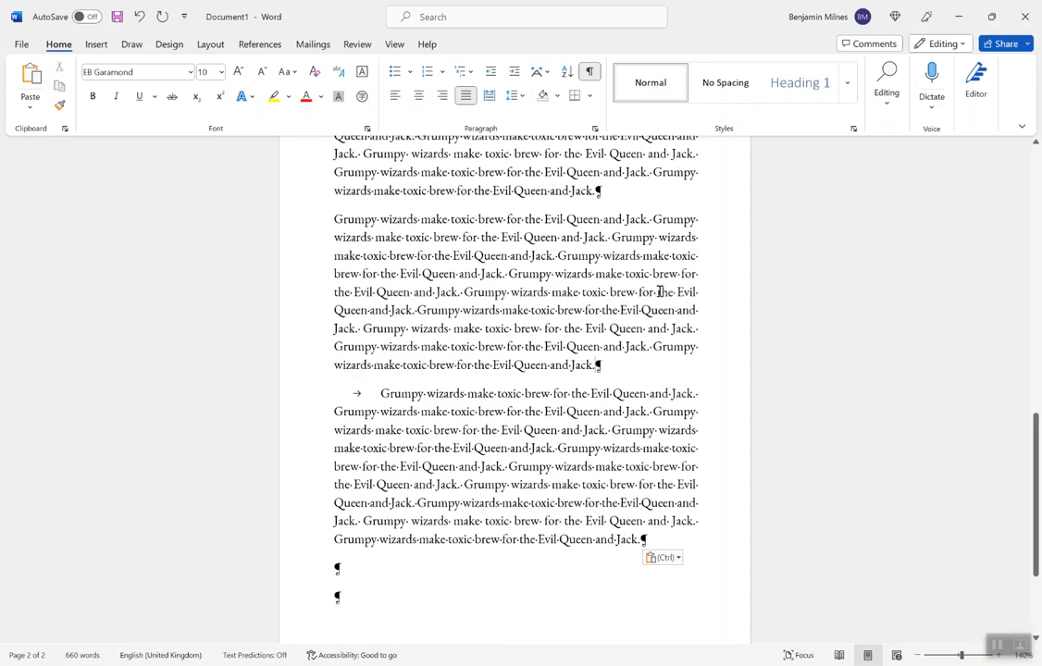
Step: Hide the formatting marks and compare the tabbed last paragraph with the indented second paragraph on the first page
click(590, 72)
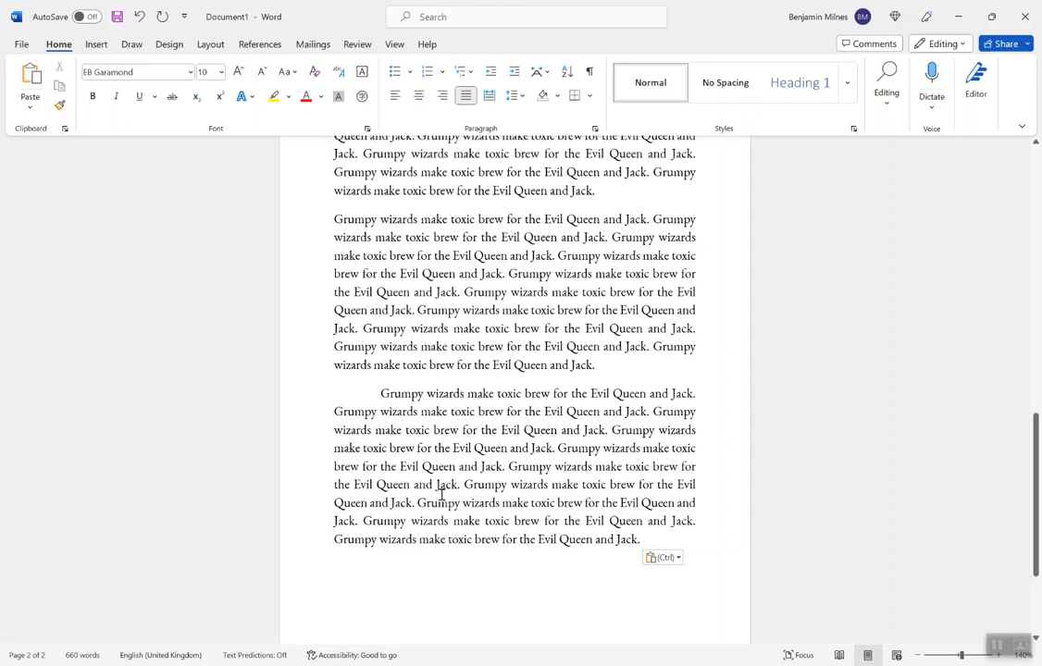
click(379, 394)
scroll(408, 429, up, 4)
scroll(408, 429, down, 6)
scroll(391, 381, up, 3)
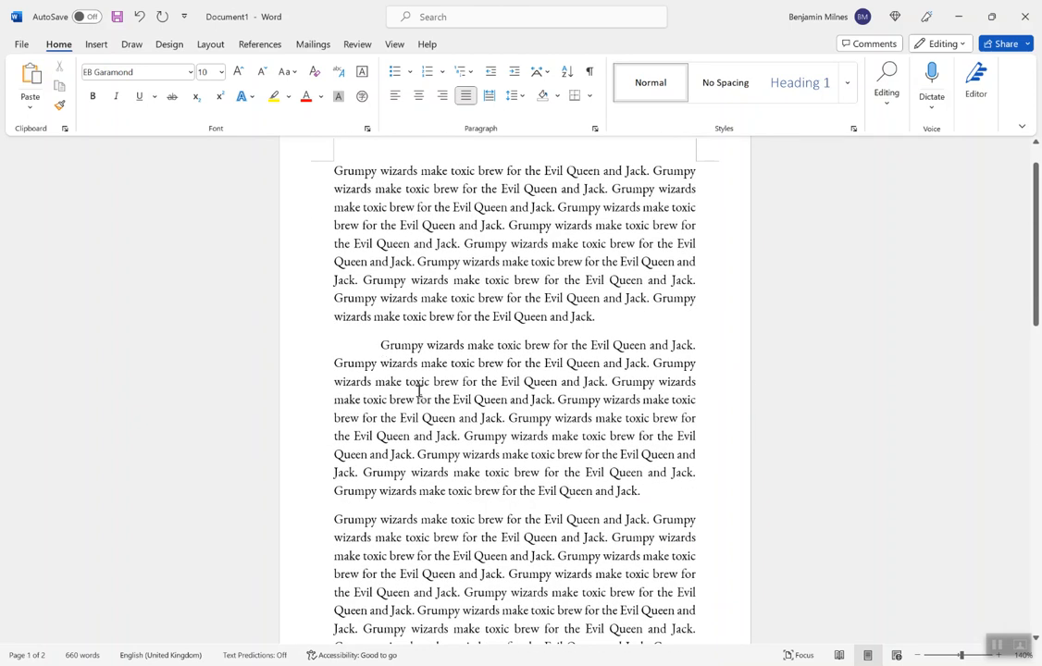
text(Grumpy wizards make toxic brew for the Evil Queen and Jack. Grumpy wizards make toxic brew for the Evil Queen and Jack. Grumpy wizards make toxic brew for the Evil Queen and Jack. Grumpy wizards make toxic brew for the Evil Queen and Jack. Grumpy wizards make toxic brew for the Evil Queen and Jack. Grumpy wizards make toxic brew for the Evil Queen and Jack. Grumpy wizards make toxic brew for the Evil Queen and Jack. Grumpy wizards make toxic brew for the Evil Queen and Jack. Grumpy wizards make toxic brew for the Evil Queen and Jack.)
scroll(527, 561, down, 2)
scroll(389, 370, up, 3)
Step: Apply a 1.27 cm First line special indentation to the last two full paragraphs, including the tabbed one
click(337, 266)
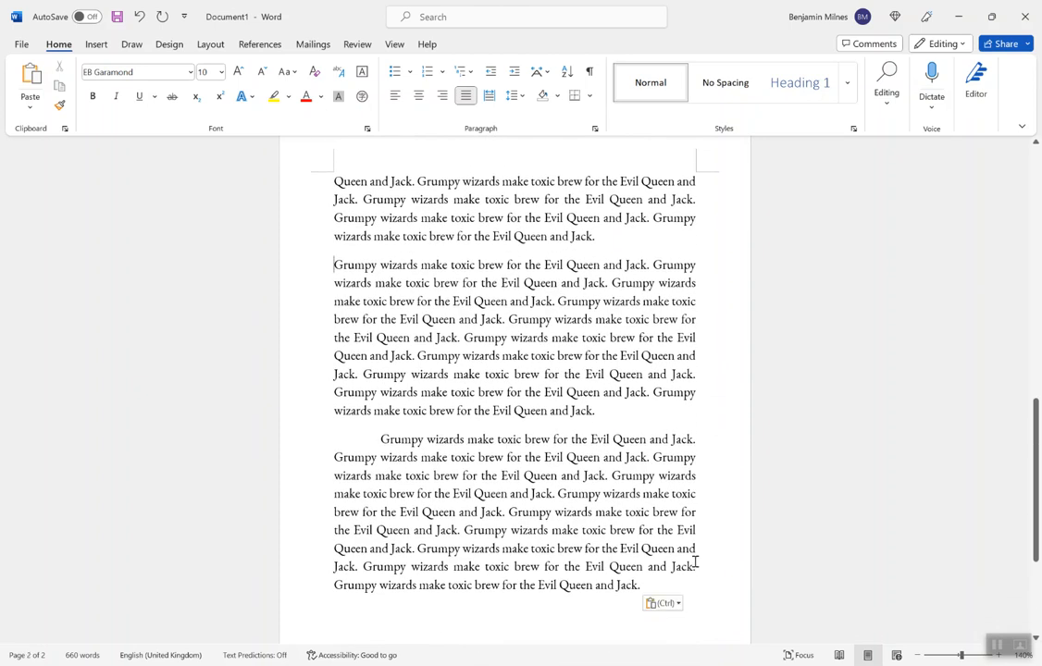
shift+click(678, 587)
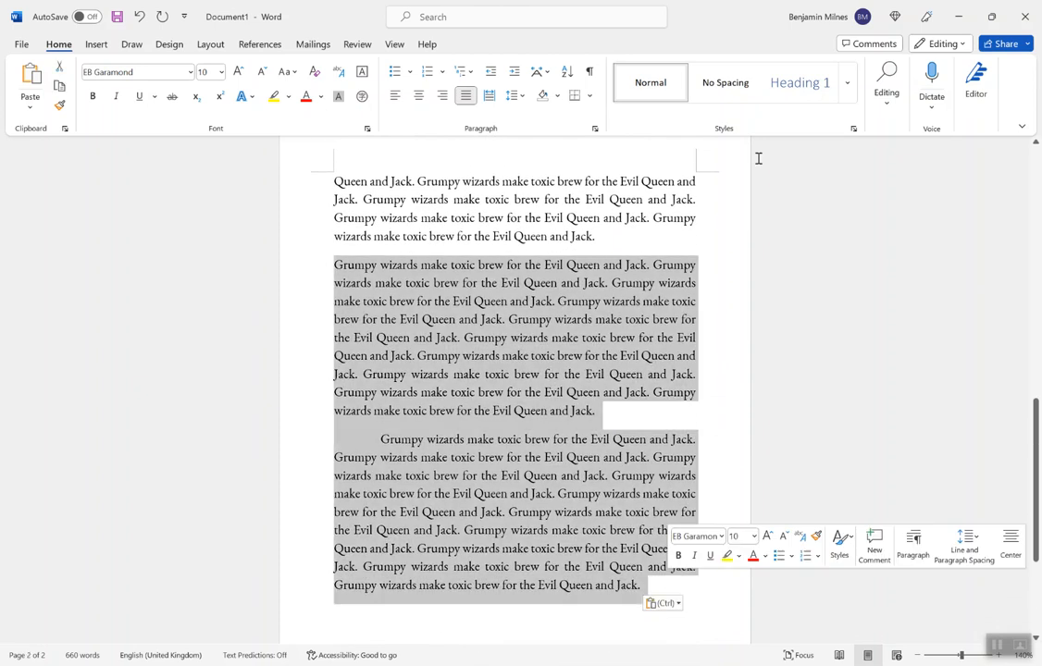
click(595, 128)
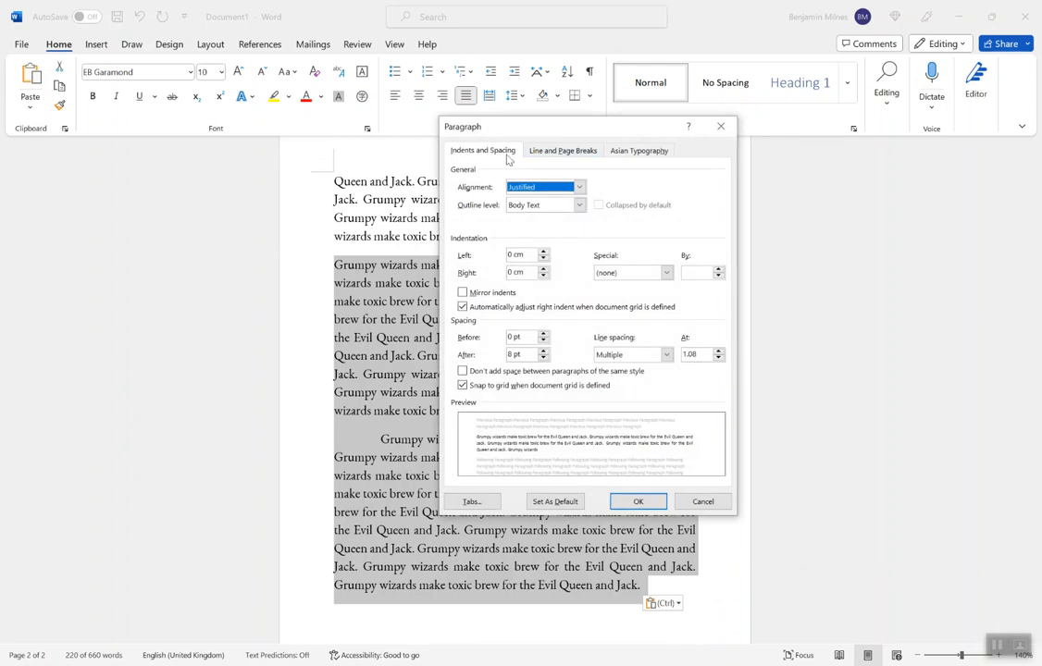
click(622, 272)
click(617, 296)
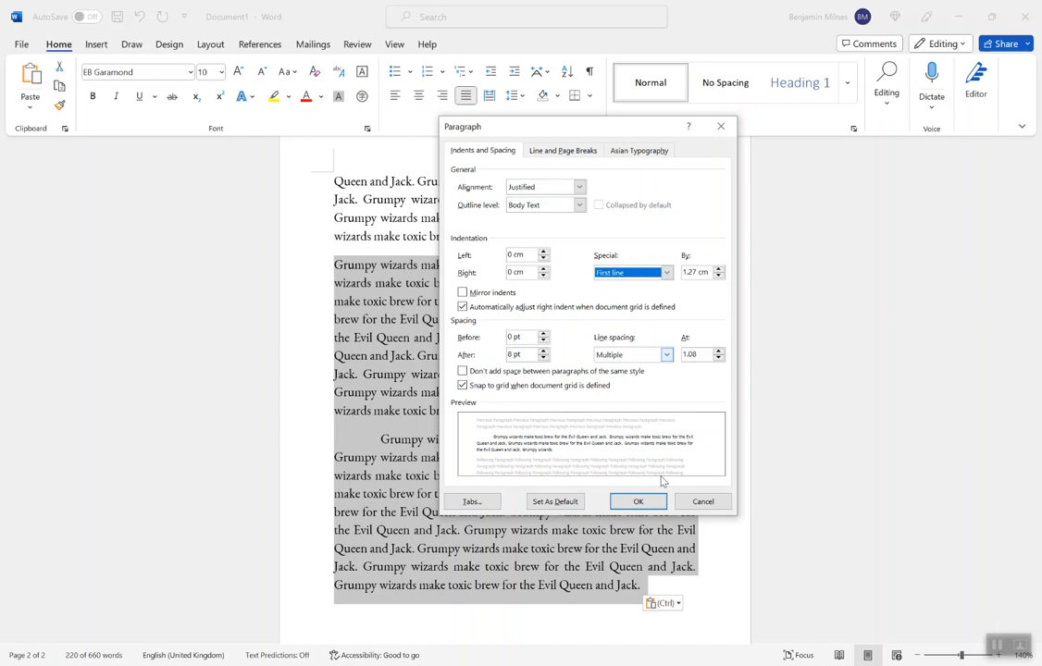
click(648, 501)
click(668, 584)
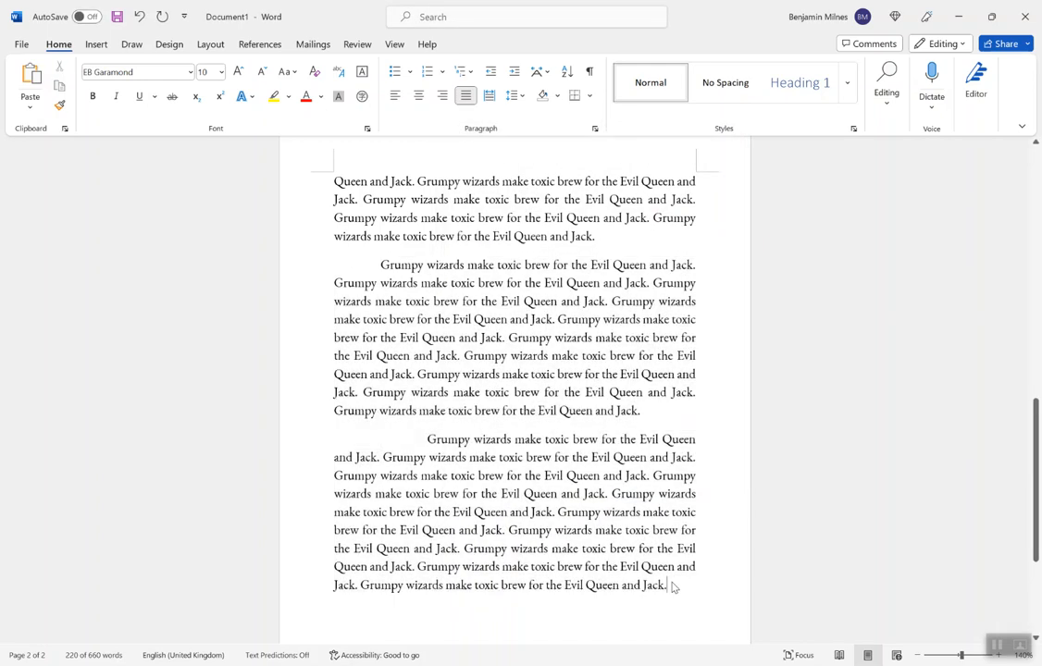
Step: With formatting marks shown, try replacing the tab character in the last text paragraph with a paragraph indent, and undo the attempt
click(380, 267)
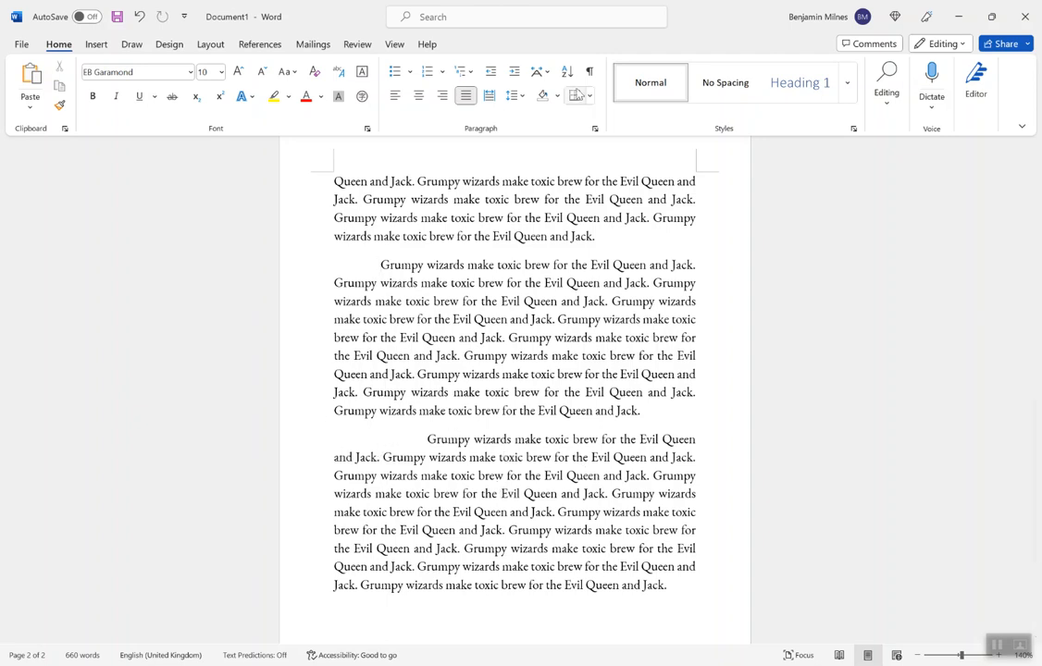
click(589, 71)
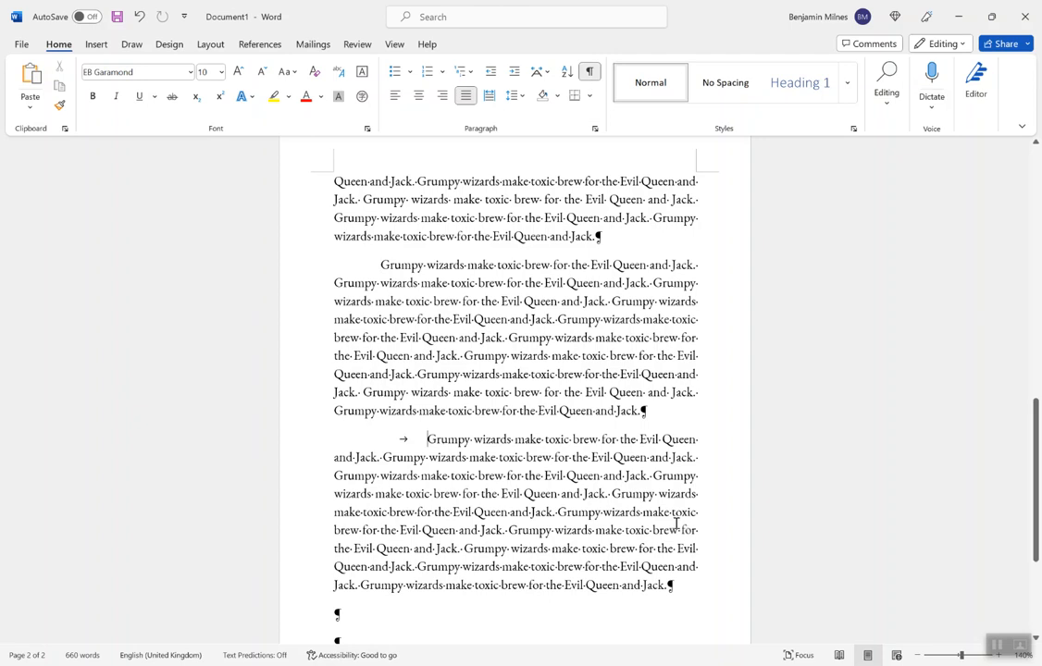
key(BackSpace)
key(Tab)
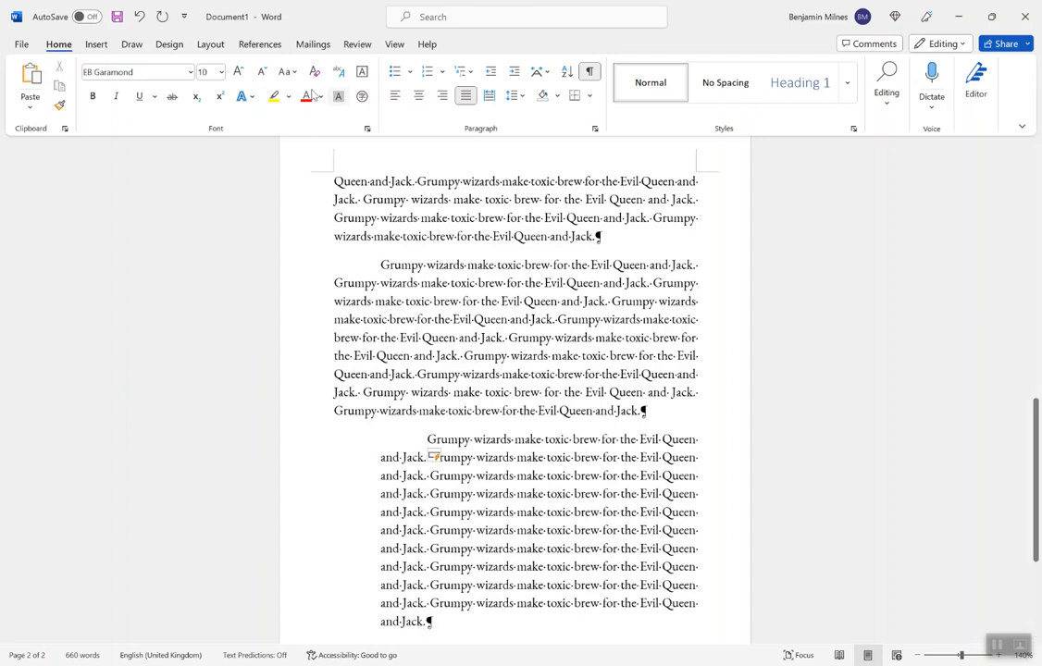
key(ctrl+z)
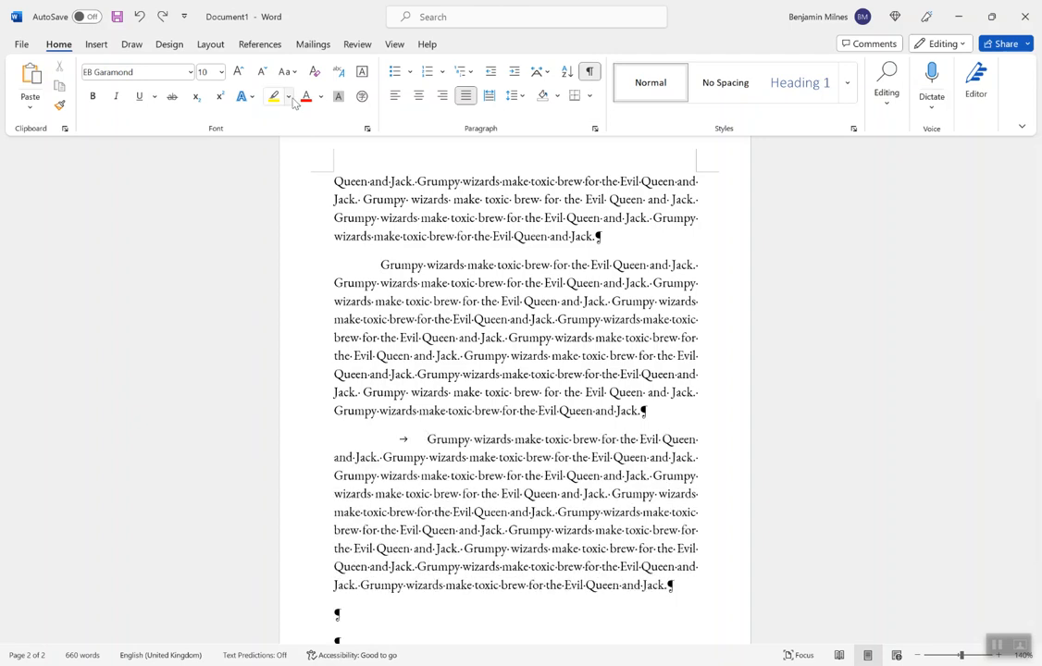
Step: Compare the first-line indents of the last two text paragraphs with formatting marks hidden and shown
click(590, 73)
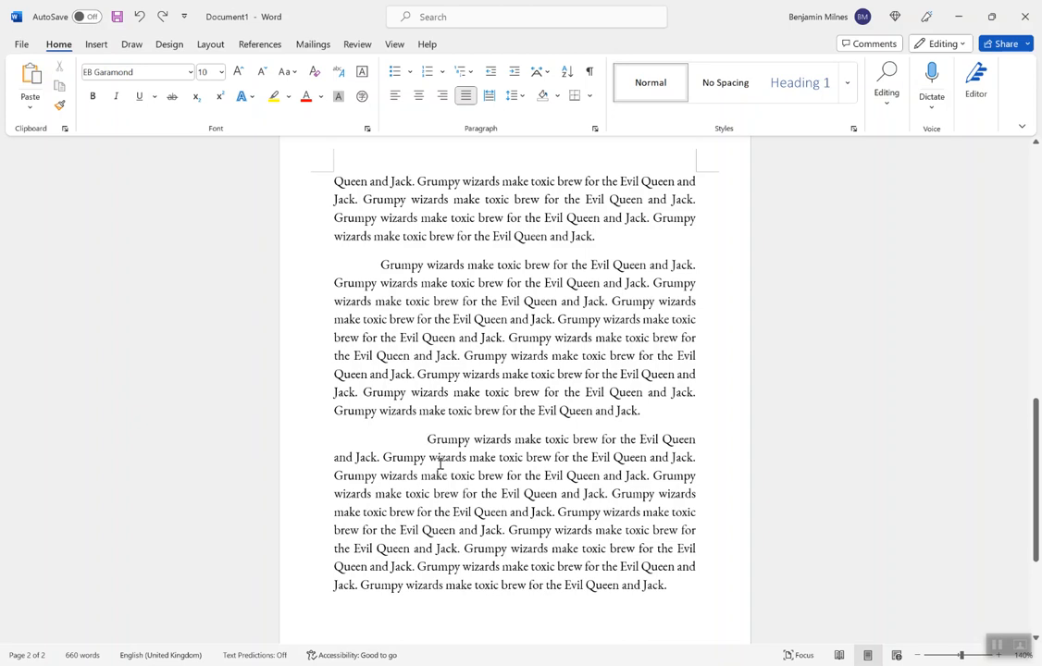
scroll(457, 346, up, 1)
scroll(457, 346, up, 6)
scroll(441, 428, down, 8)
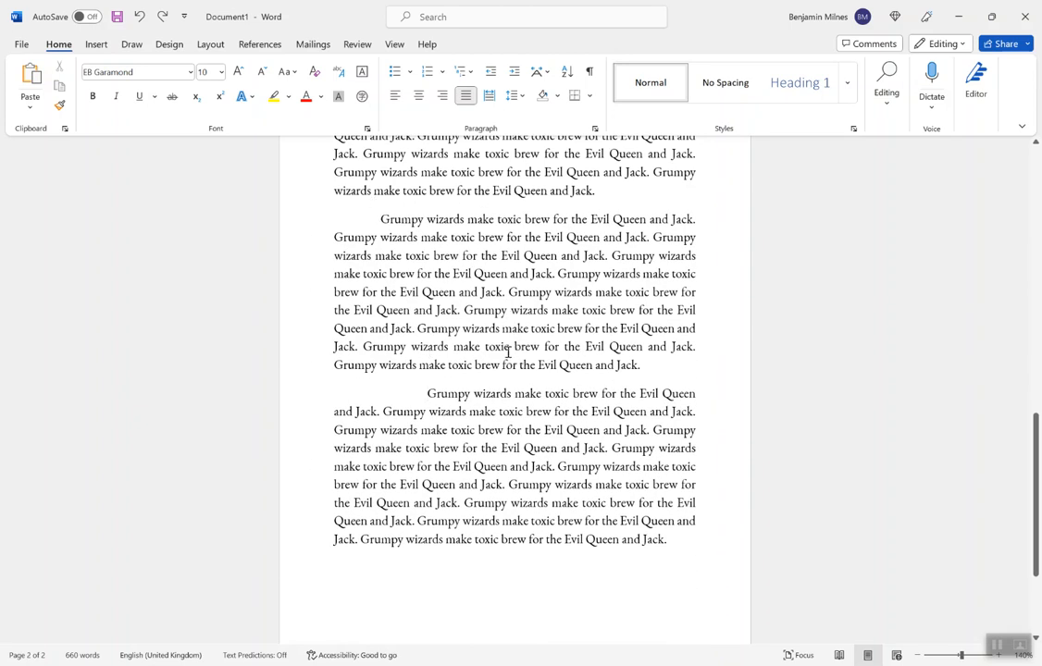
click(588, 72)
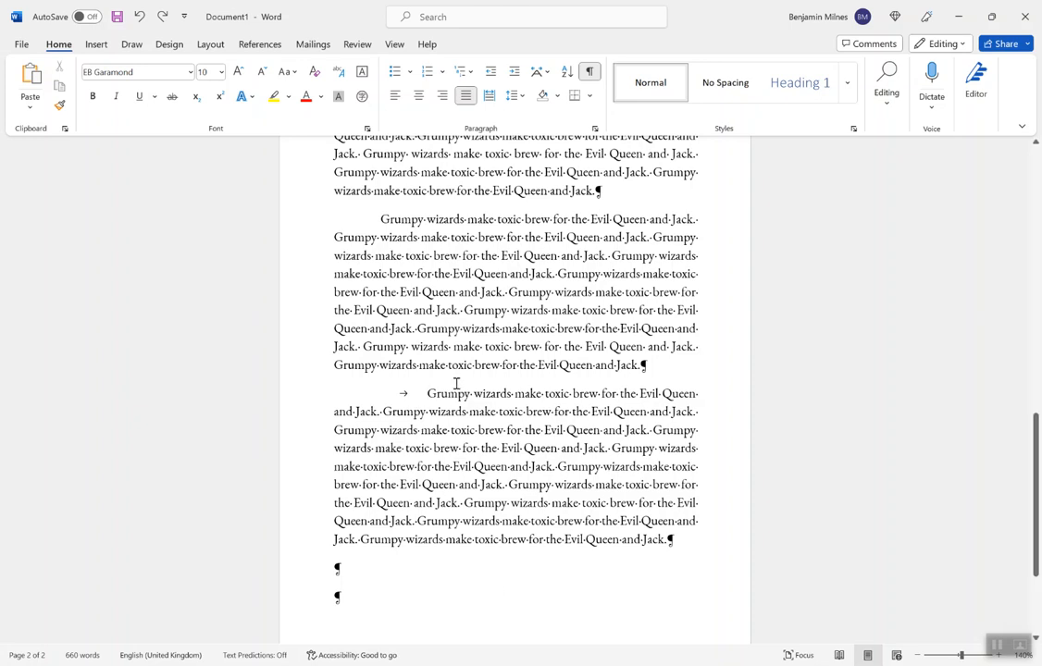
click(438, 504)
Step: Check the special indentation type and size of the tabbed last paragraph in the Paragraph settings without changing anything
scroll(721, 414, up, 1)
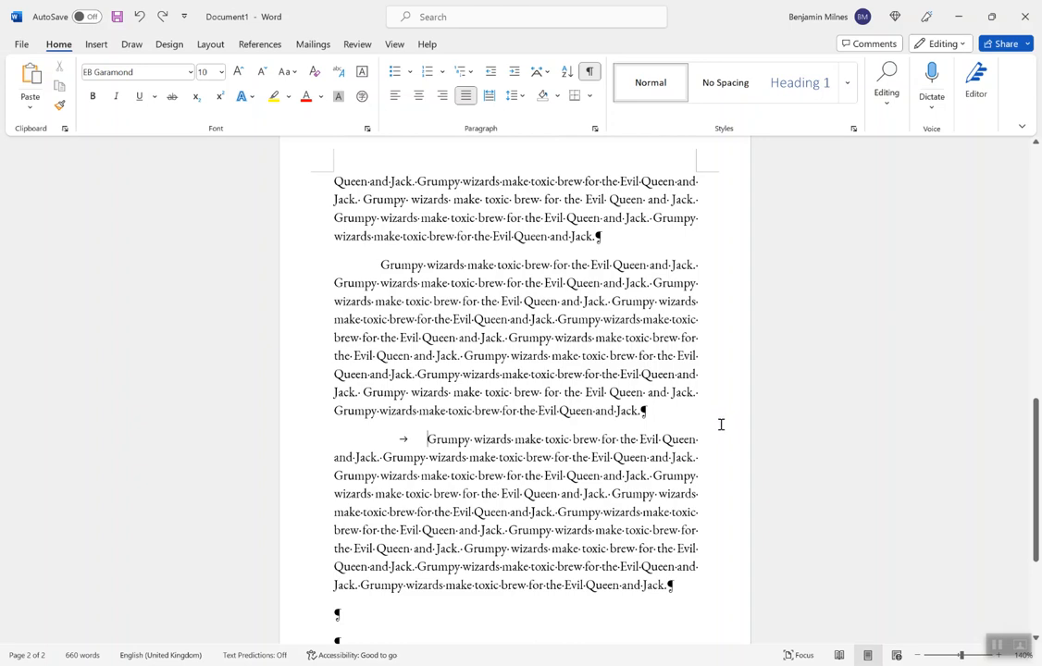
scroll(721, 424, up, 13)
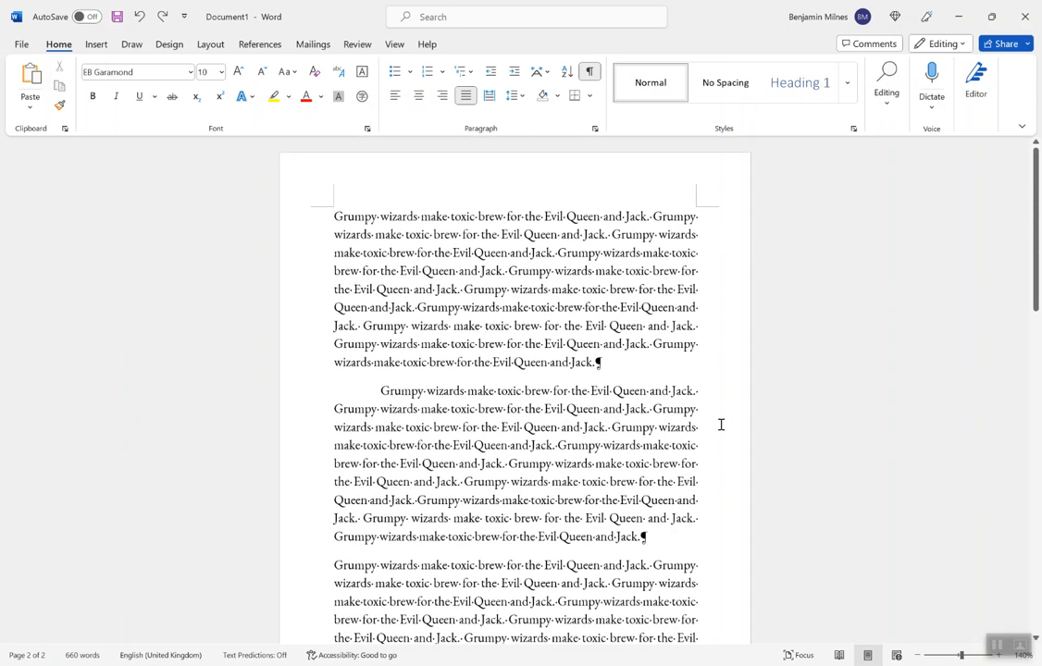
click(596, 131)
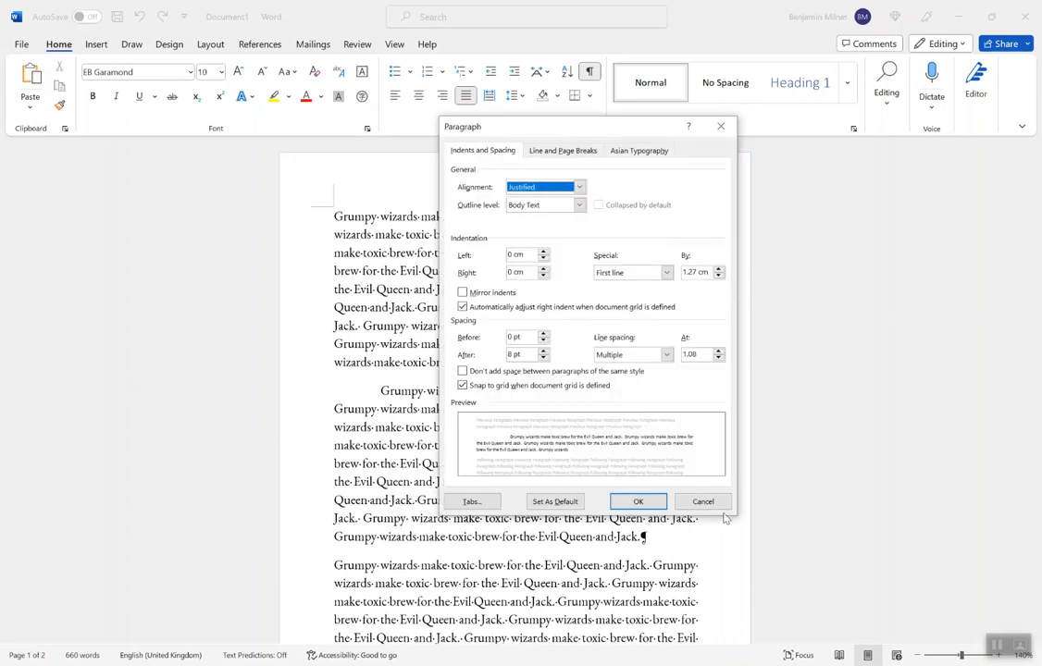
click(703, 503)
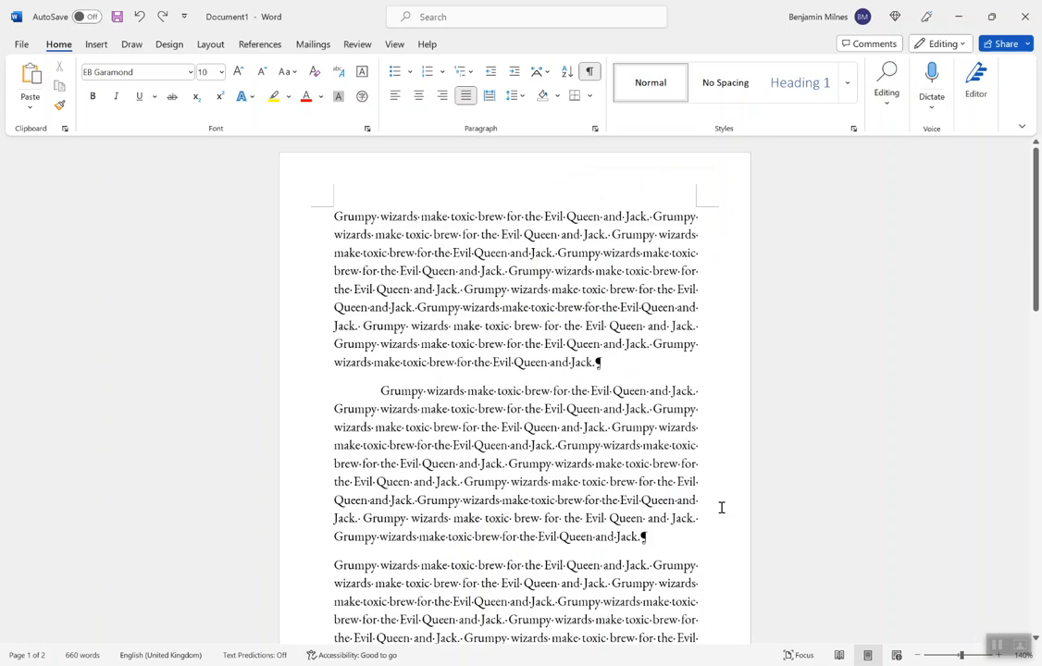